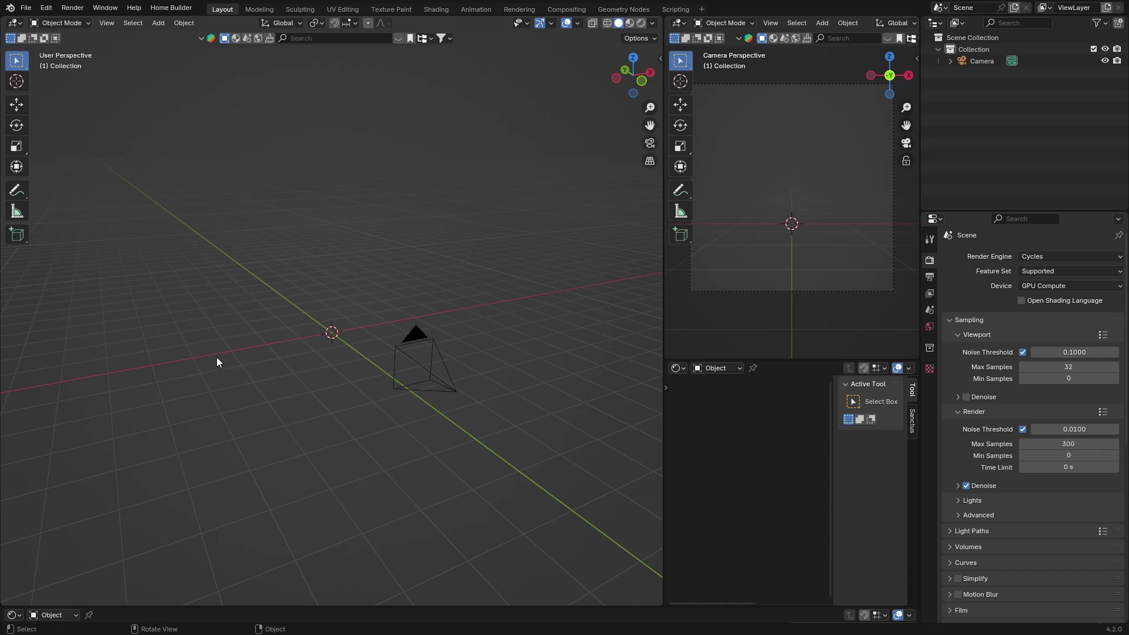
# Add a Suzanne monkey head mesh to the scene.
pyautogui.hotkey('shift', 'a')
pyautogui.moveTo(173, 389)
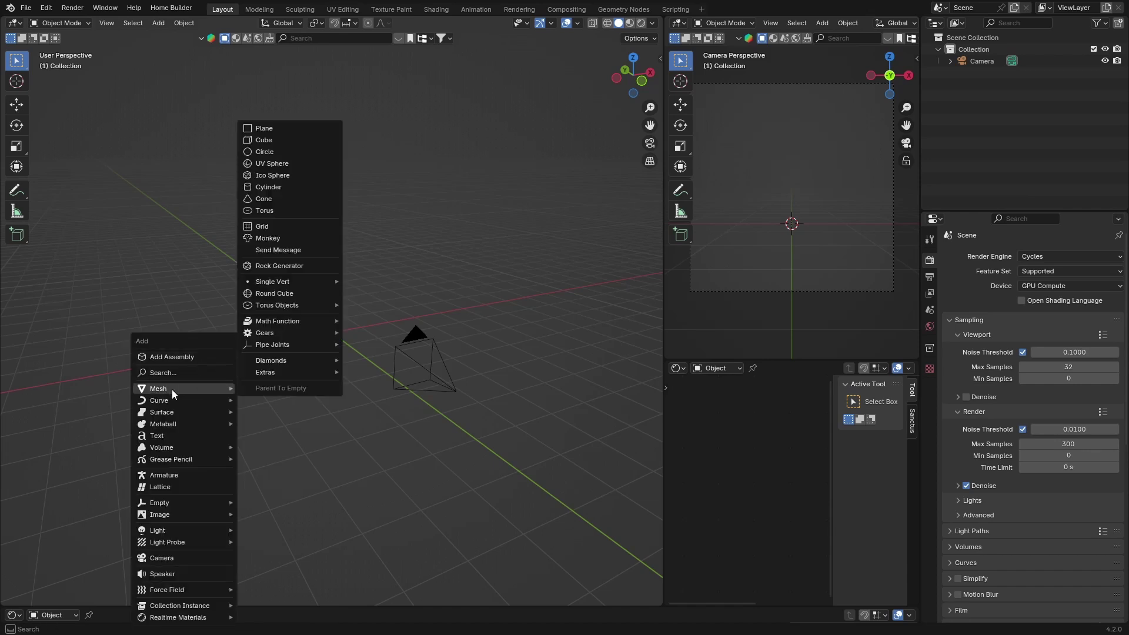
pyautogui.click(270, 238)
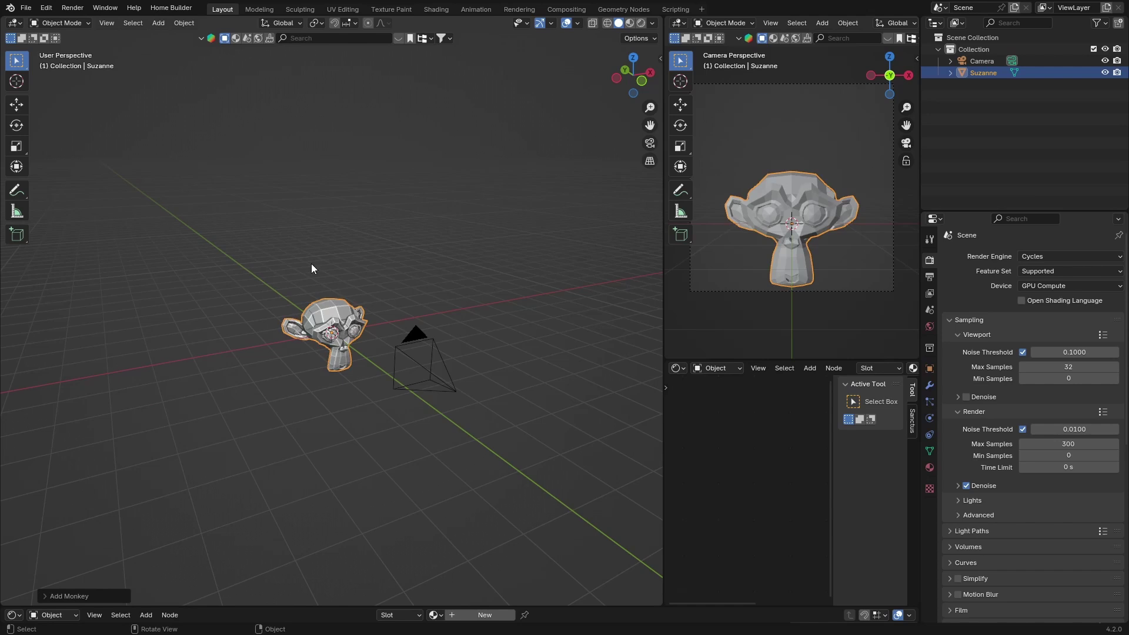
# Give Suzanne a Subdivision Surface modifier at viewport level 2 and shade her smooth.
pyautogui.click(926, 384)
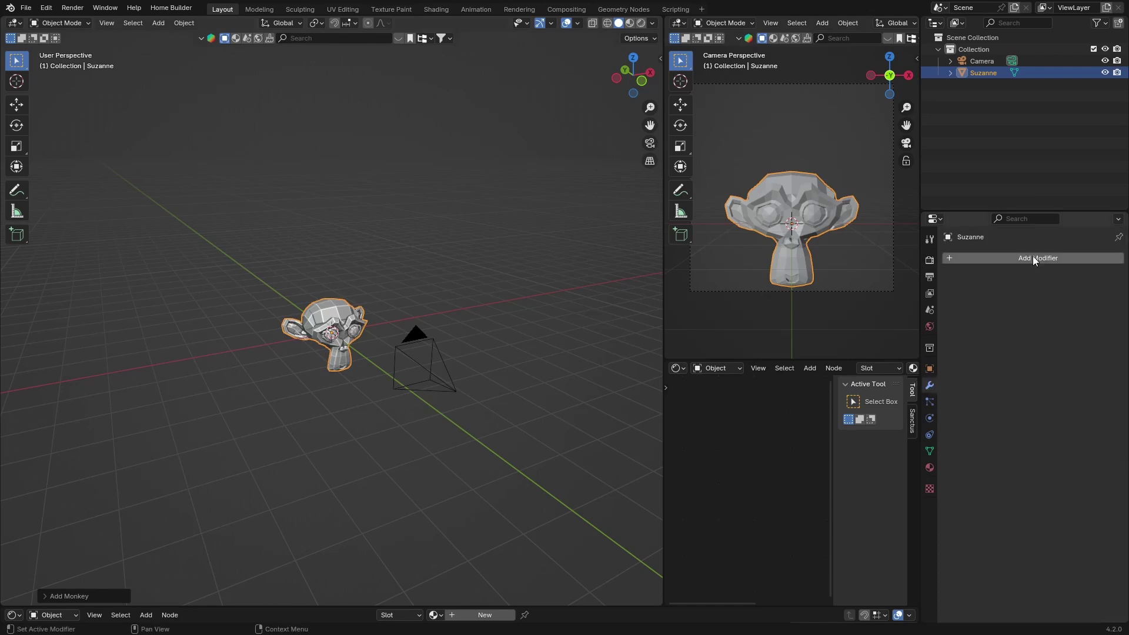
pyautogui.click(1032, 256)
pyautogui.click(974, 255)
pyautogui.write('s')
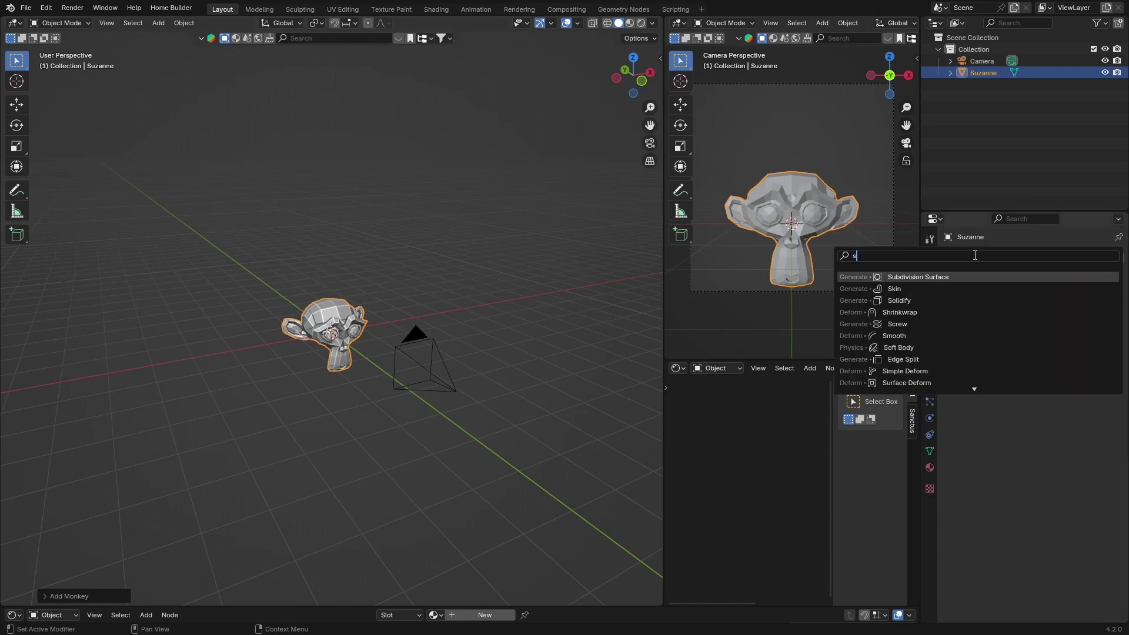
pyautogui.press('Return')
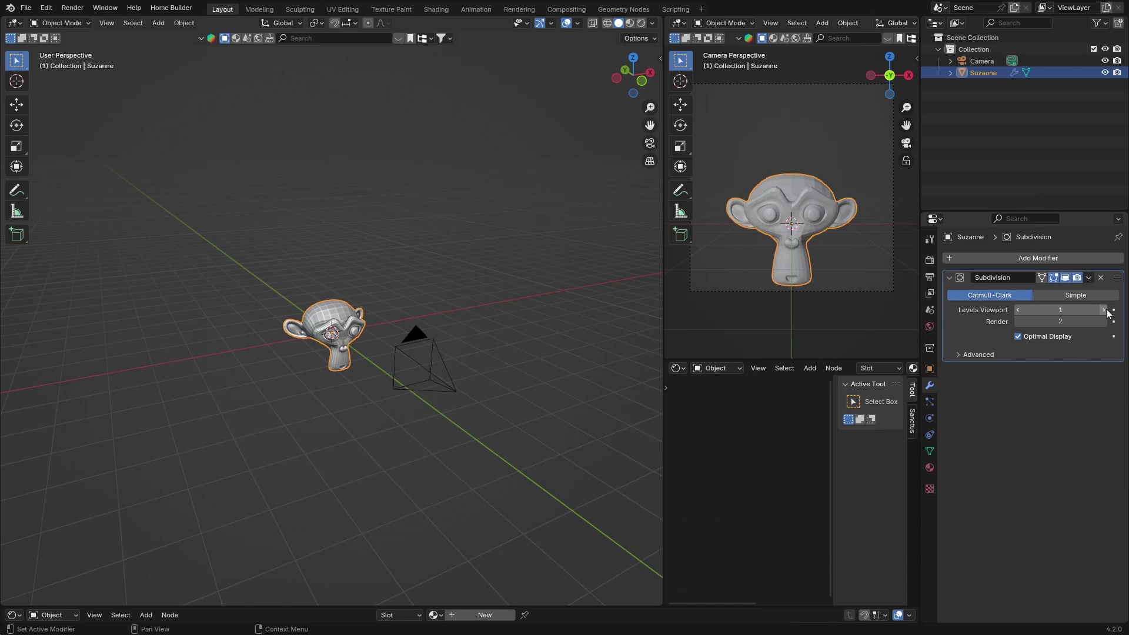
pyautogui.click(1104, 310)
pyautogui.rightClick(334, 313)
pyautogui.click(334, 314)
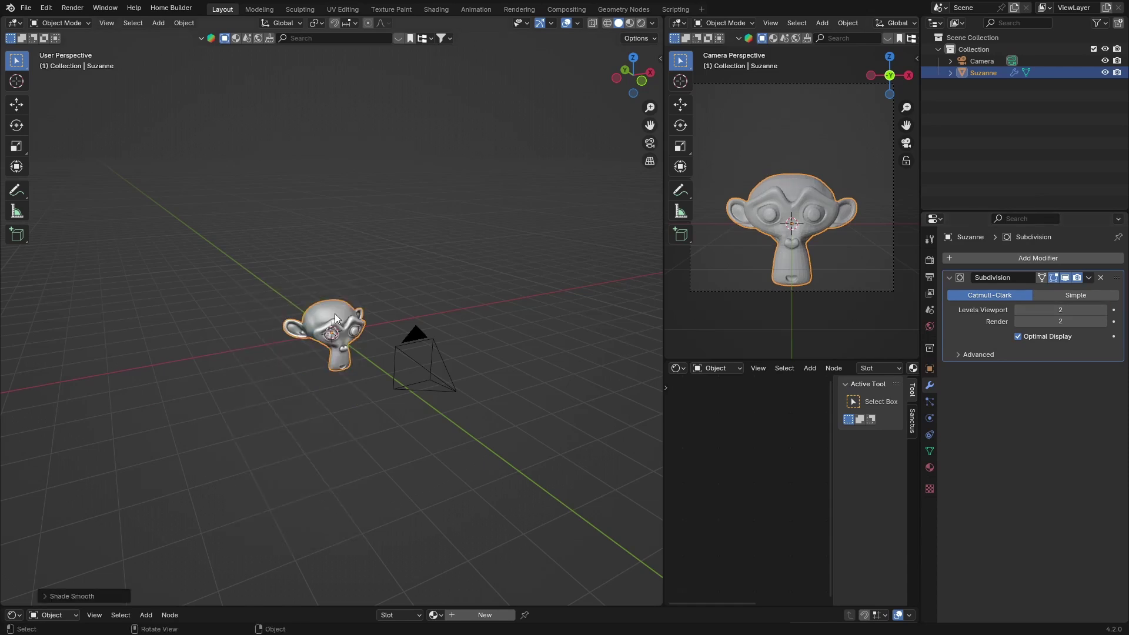
# In the Shading workspace, use Rendered viewport shading with the HDRI environment showing behind the scene.
pyautogui.click(435, 9)
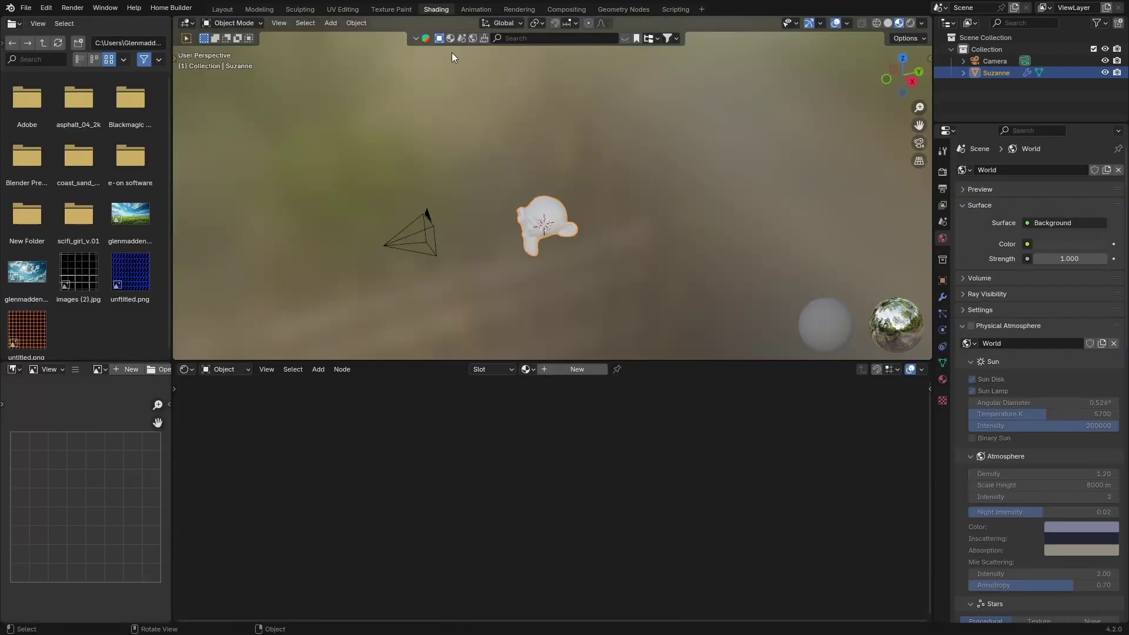
pyautogui.click(911, 23)
pyautogui.click(905, 24)
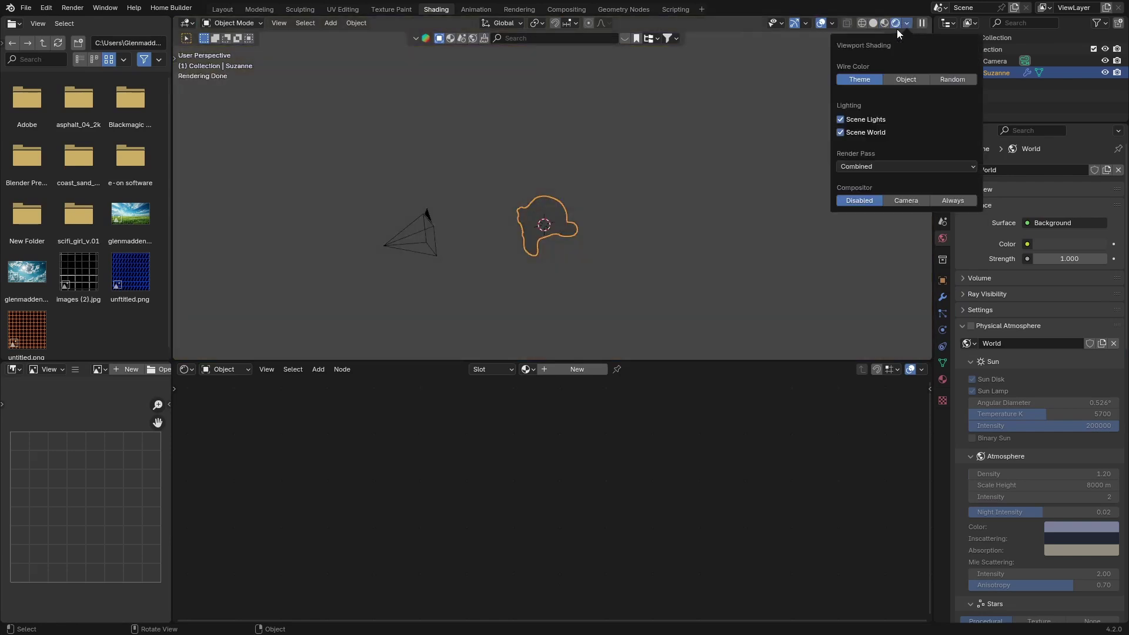
pyautogui.click(839, 132)
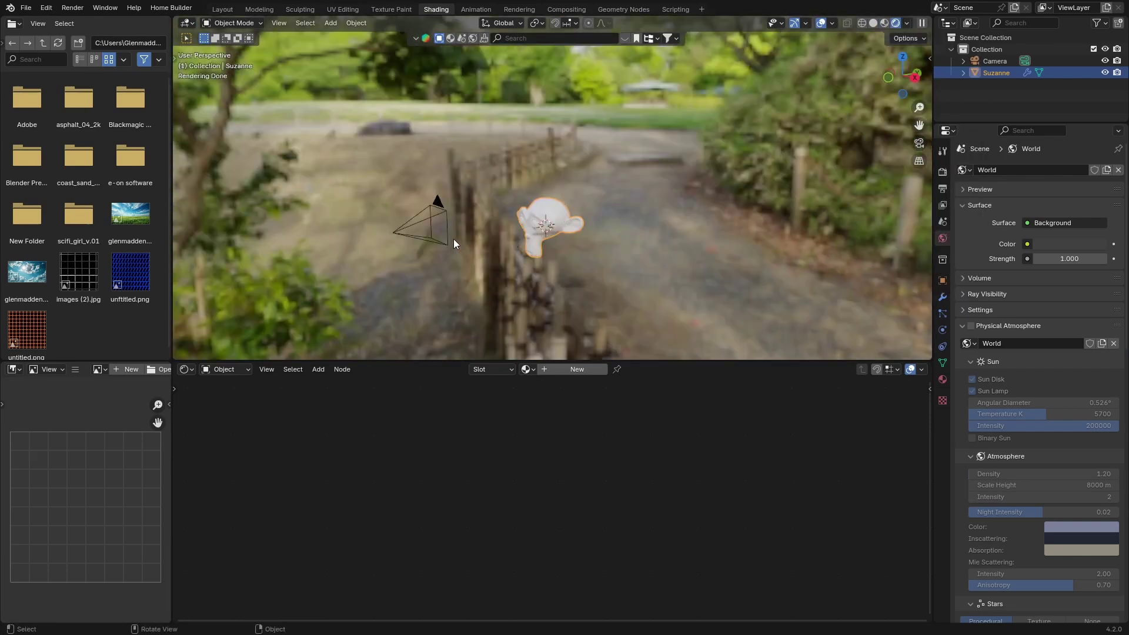
# Delete the camera and reselect Suzanne.
pyautogui.click(453, 239)
pyautogui.press('x')
pyautogui.click(431, 221)
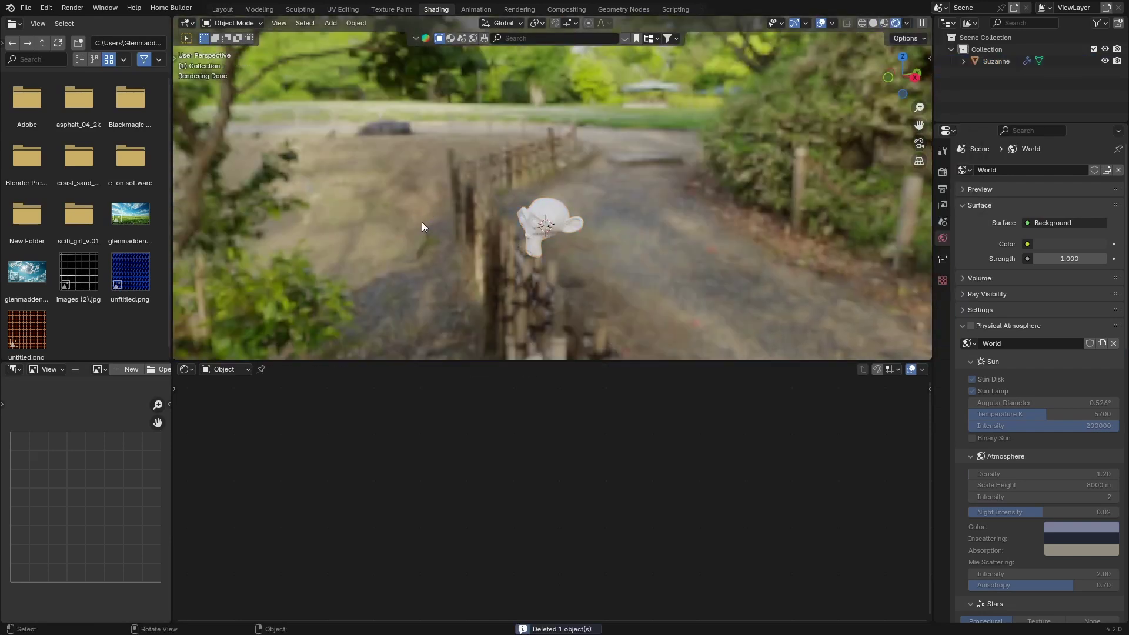
pyautogui.click(536, 211)
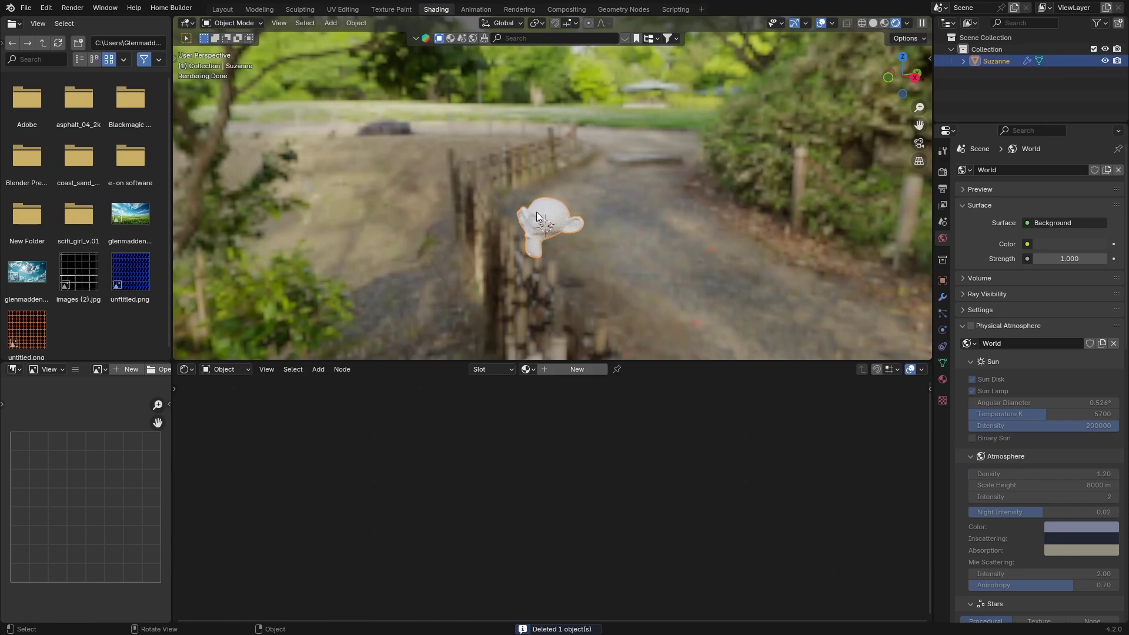
# Create a new Principled BSDF material for Suzanne.
pyautogui.click(567, 371)
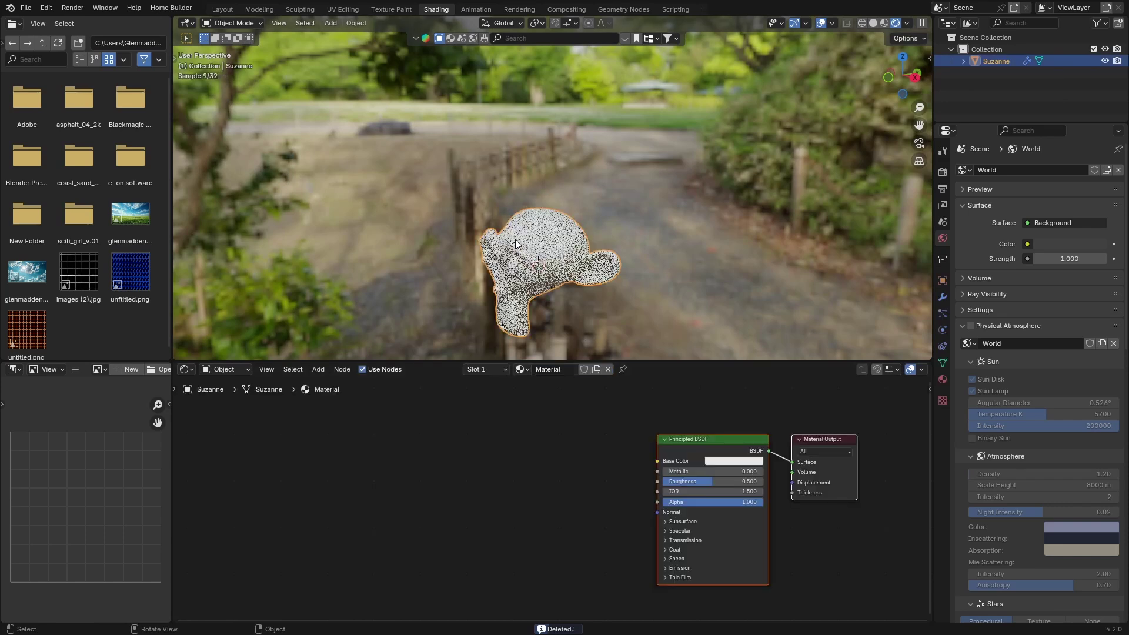
pyautogui.moveTo(517, 235); pyautogui.dragTo(551, 145, button='middle')
pyautogui.scroll(3, 551, 146)
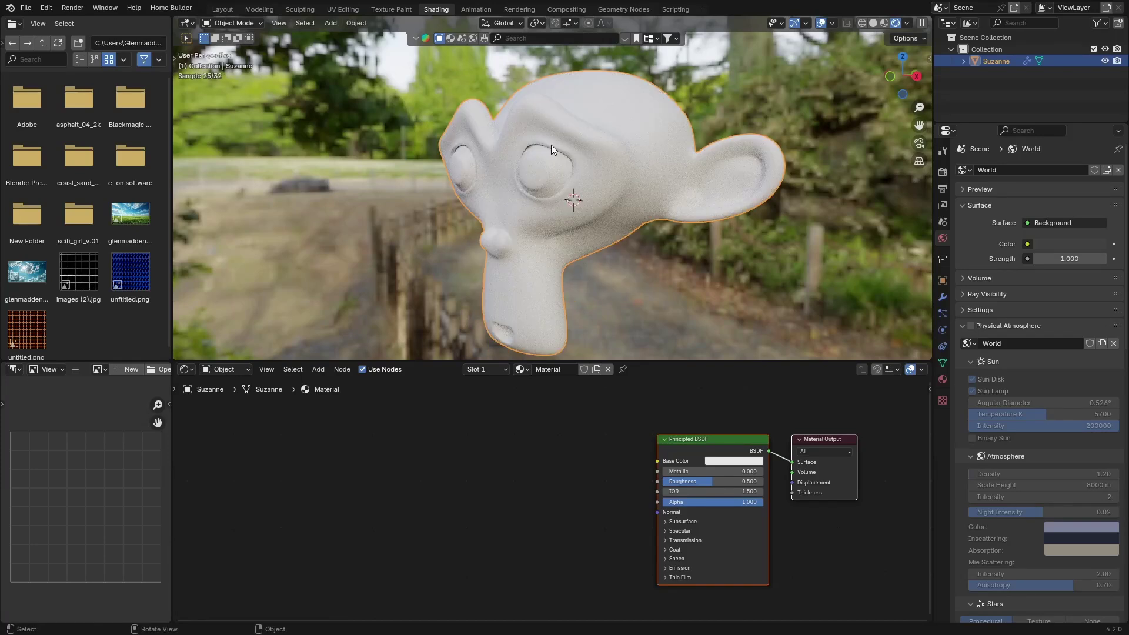
pyautogui.scroll(3, 551, 146)
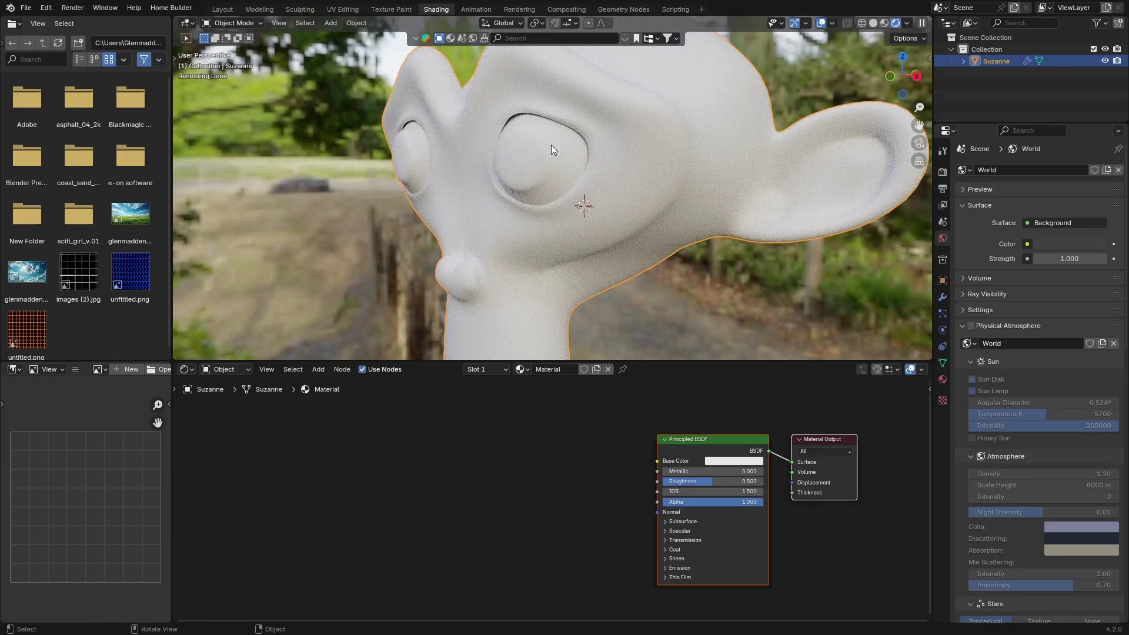
pyautogui.scroll(-3, 551, 144)
pyautogui.click(478, 489)
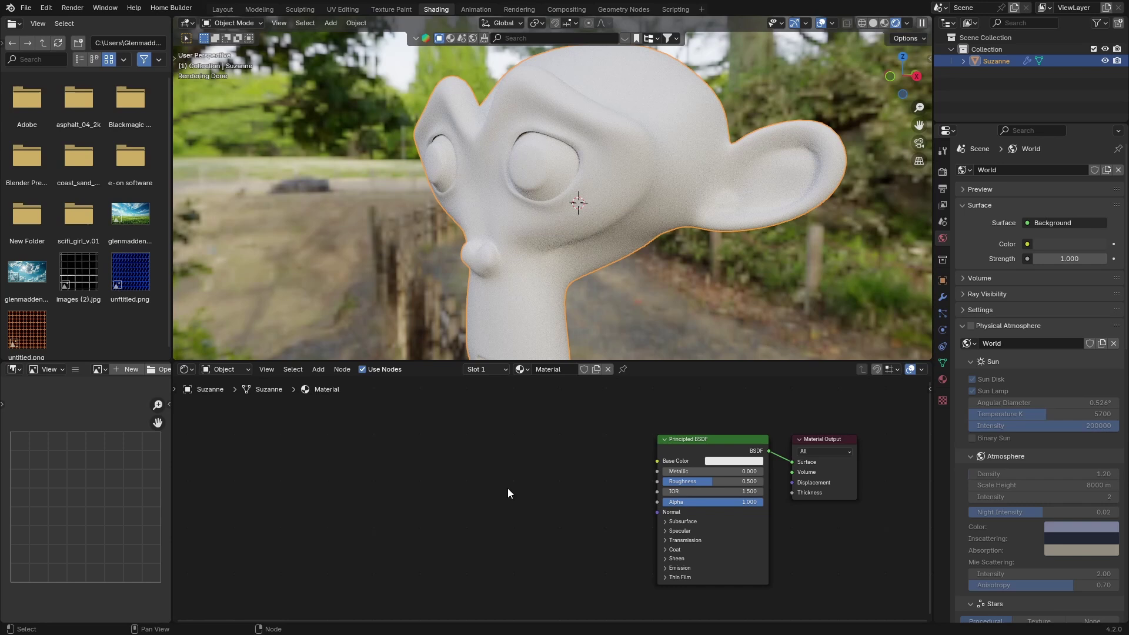
pyautogui.scroll(3, 551, 522)
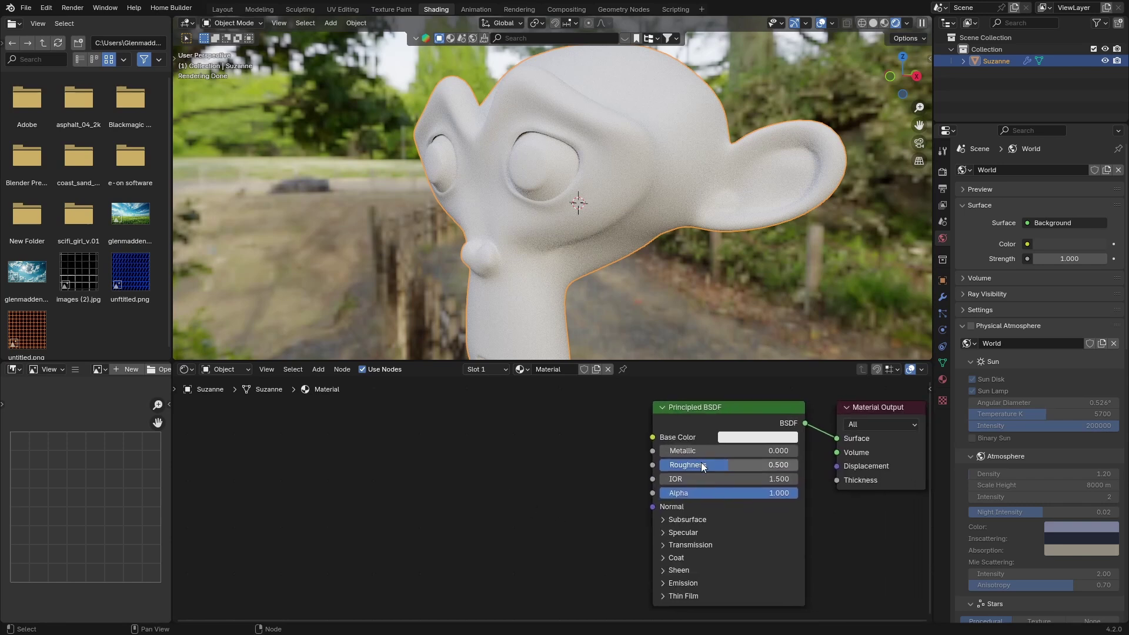
# Set the Principled BSDF Roughness to 0.06 and IOR to 1.47.
pyautogui.moveTo(712, 467); pyautogui.dragTo(649, 467)
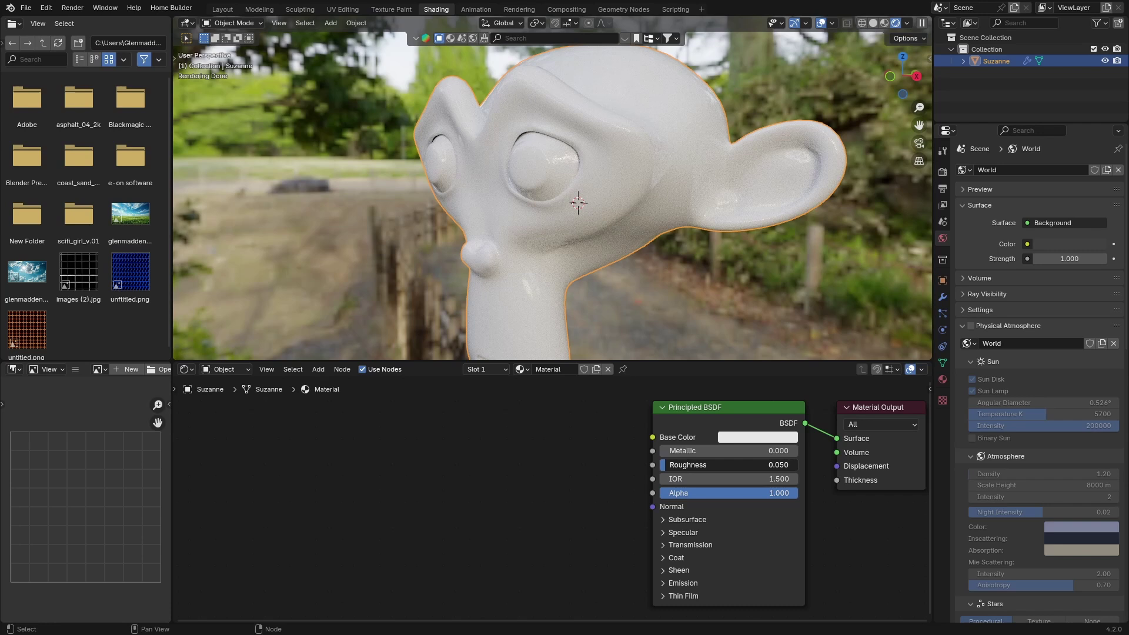
pyautogui.click(667, 466)
pyautogui.press('BackSpace')
pyautogui.write('0.06')
pyautogui.press('Return')
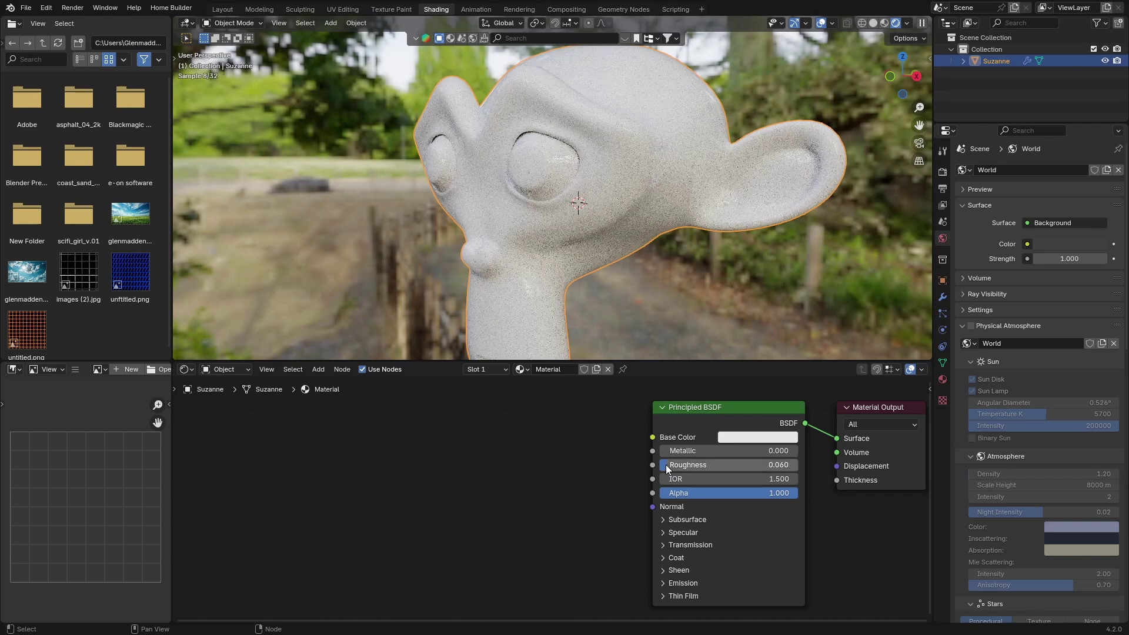
pyautogui.scroll(6, 558, 198)
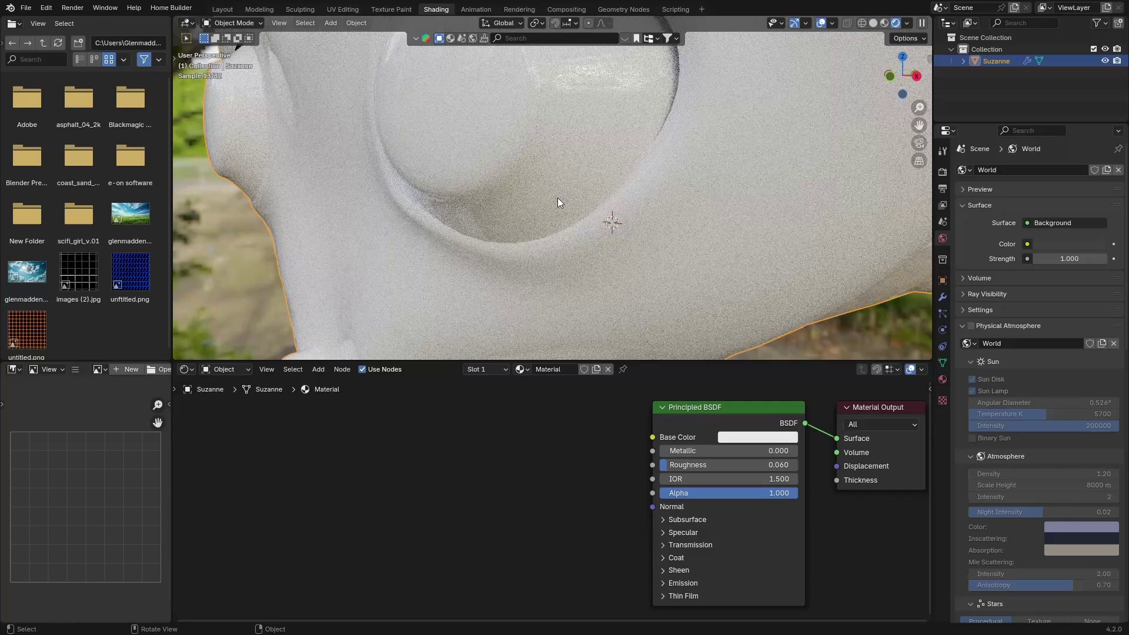
pyautogui.scroll(-7, 558, 198)
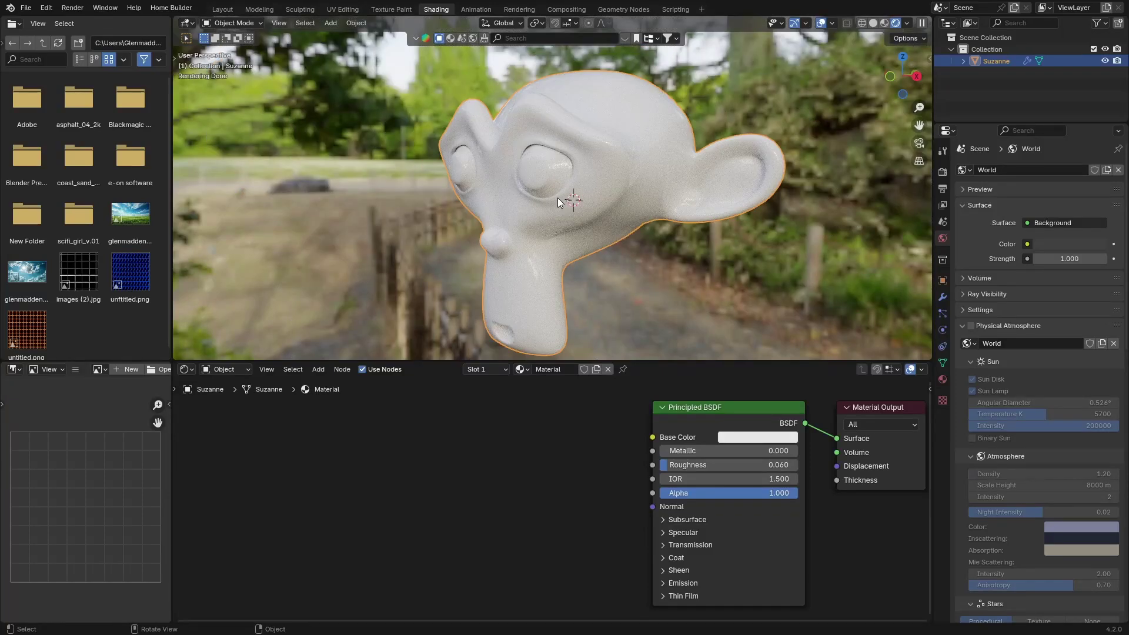
pyautogui.click(681, 479)
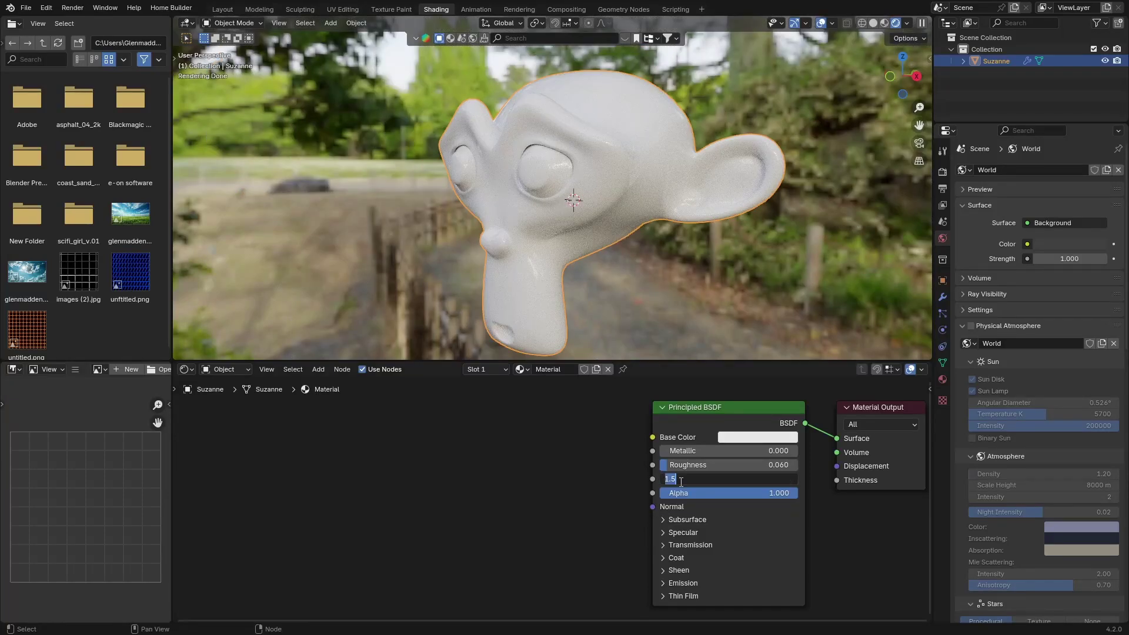
pyautogui.press('BackSpace')
pyautogui.write('1.47')
pyautogui.press('Return')
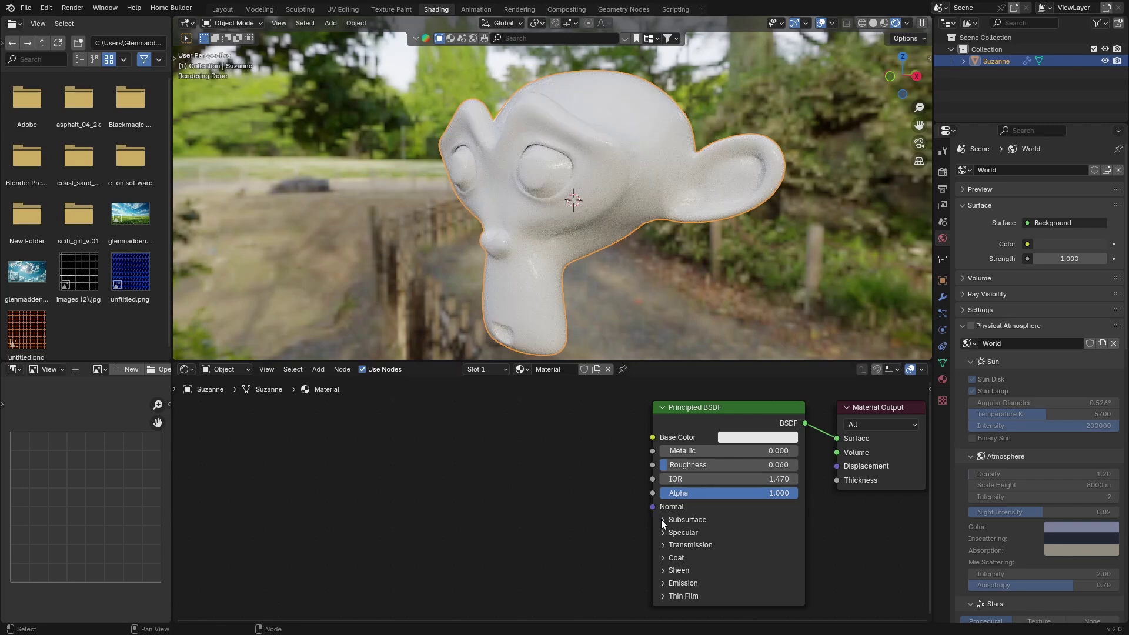
# Use Random Walk (Skin) subsurface at weight 1, adjusting its radius and scale.
pyautogui.click(663, 519)
pyautogui.moveTo(611, 522); pyautogui.dragTo(616, 449, button='middle')
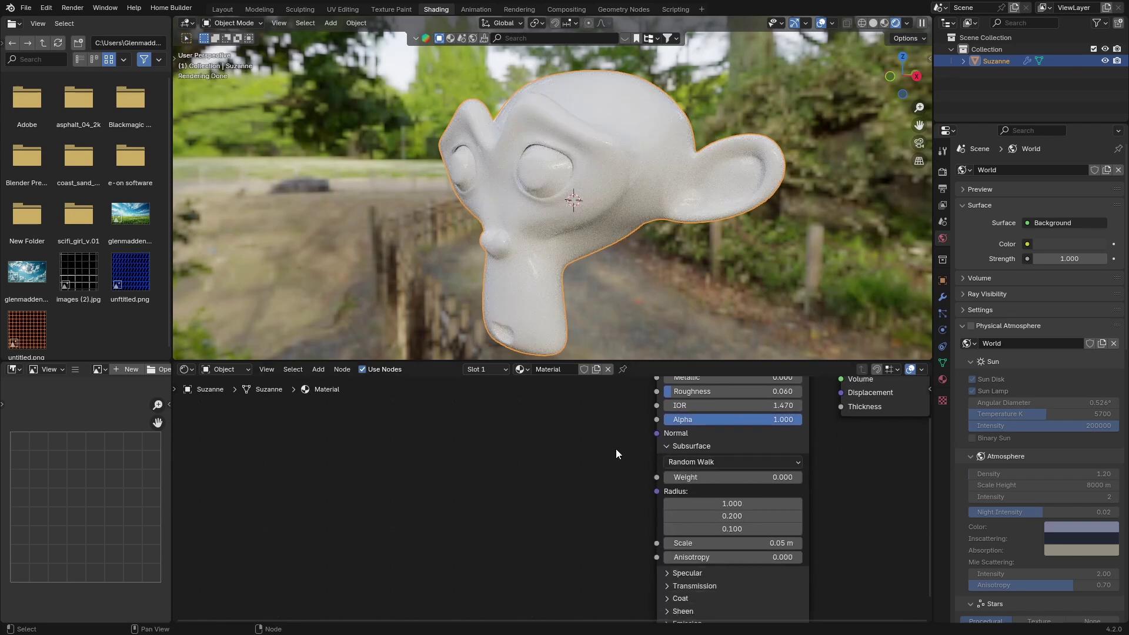
pyautogui.click(690, 460)
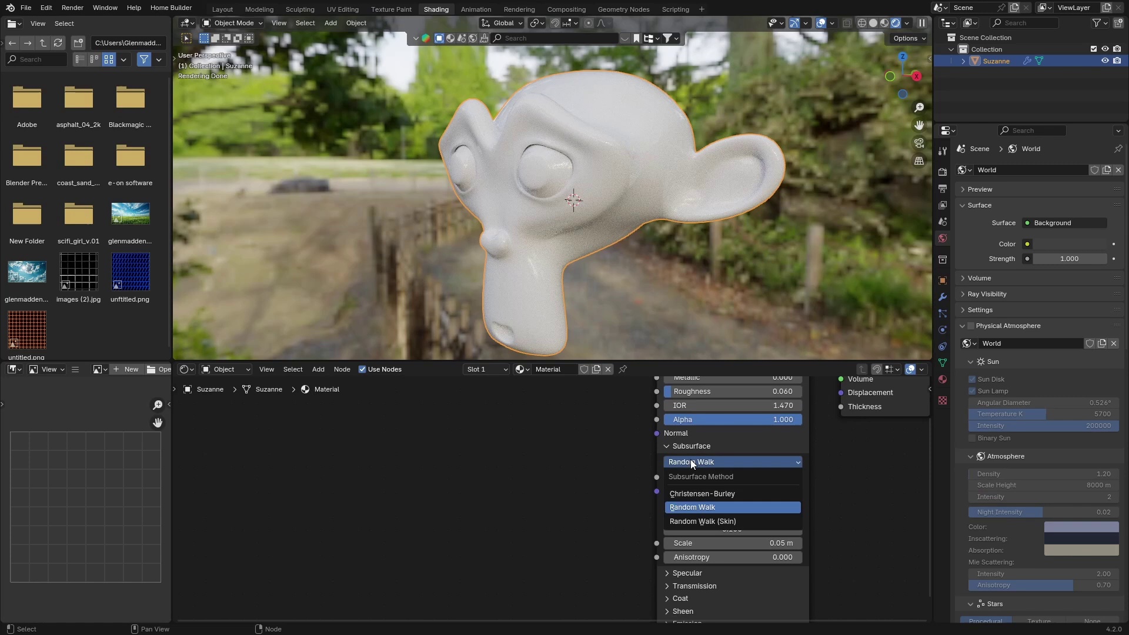
pyautogui.click(701, 522)
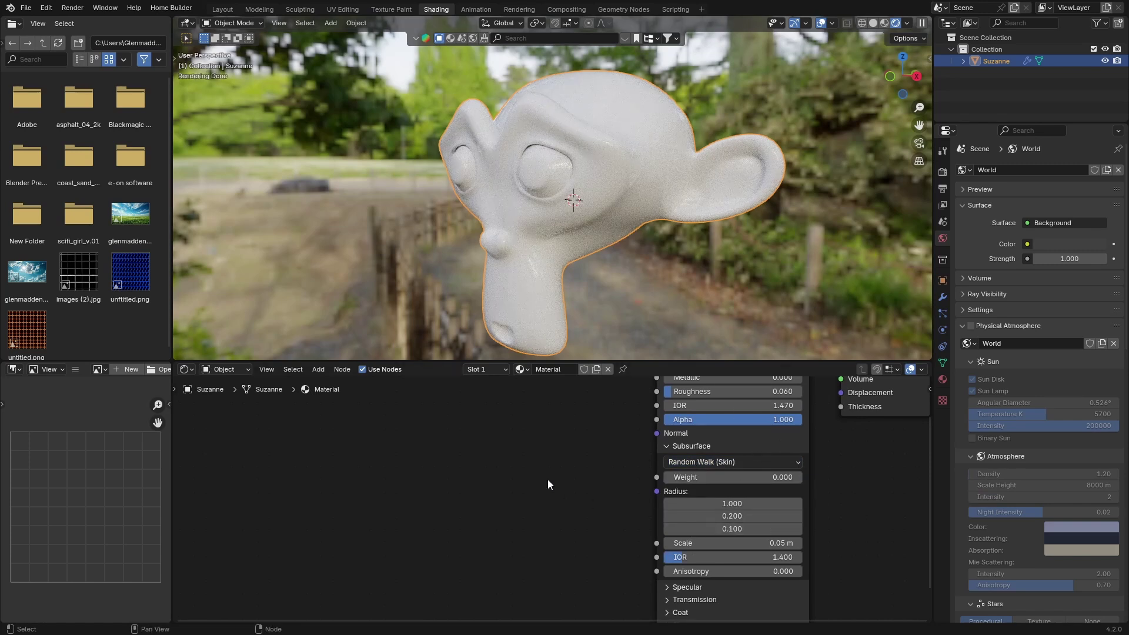
pyautogui.moveTo(700, 477); pyautogui.dragTo(788, 477)
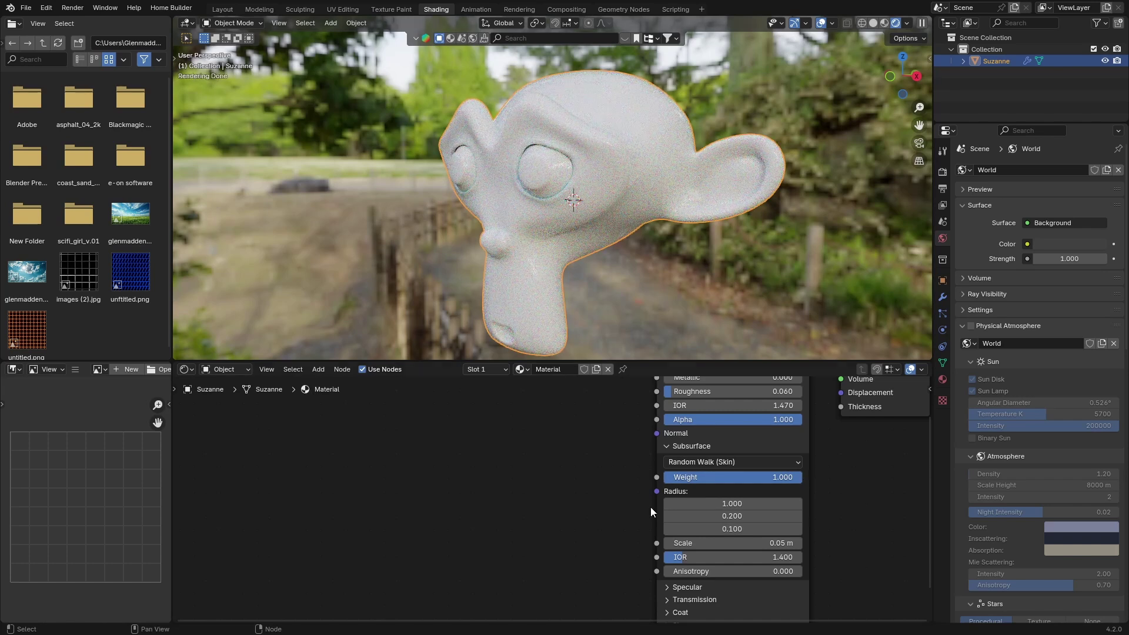
pyautogui.hotkey('ctrl', 'c')
pyautogui.hotkey('ctrl', 'v')
pyautogui.hotkey('ctrl', 'v')
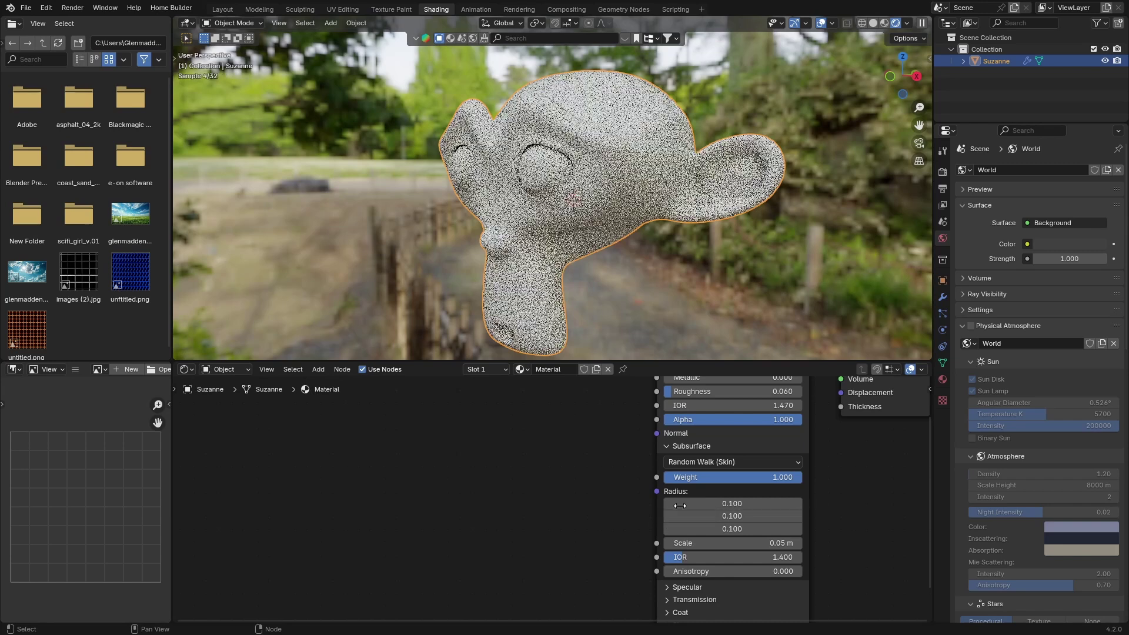
pyautogui.moveTo(729, 543)
pyautogui.mouseDown()
pyautogui.moveTo(765, 543)
pyautogui.moveTo(736, 543)
pyautogui.mouseUp()
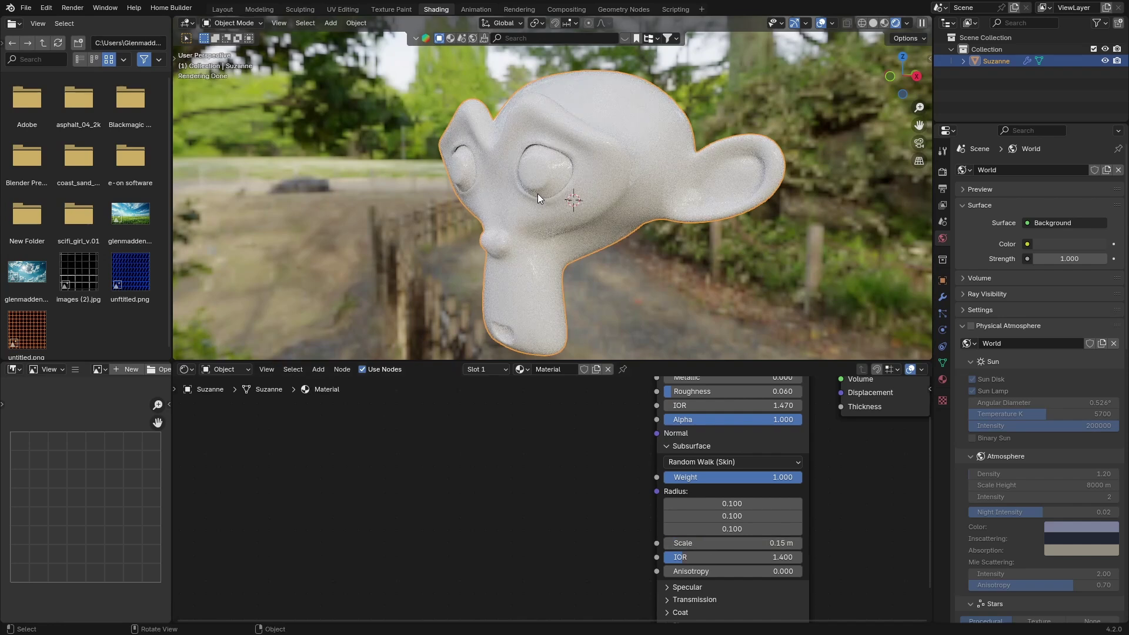
# Set the subsurface IOR to 1.47 and anisotropy to 0.18.
pyautogui.click(694, 557)
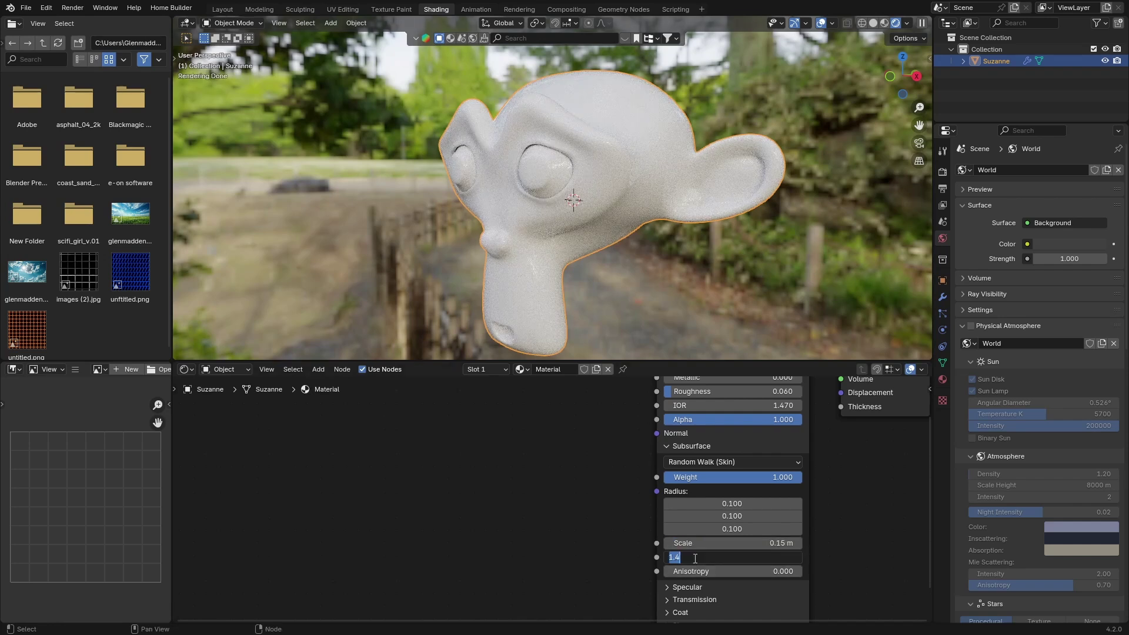
pyautogui.write('1.47')
pyautogui.press('Return')
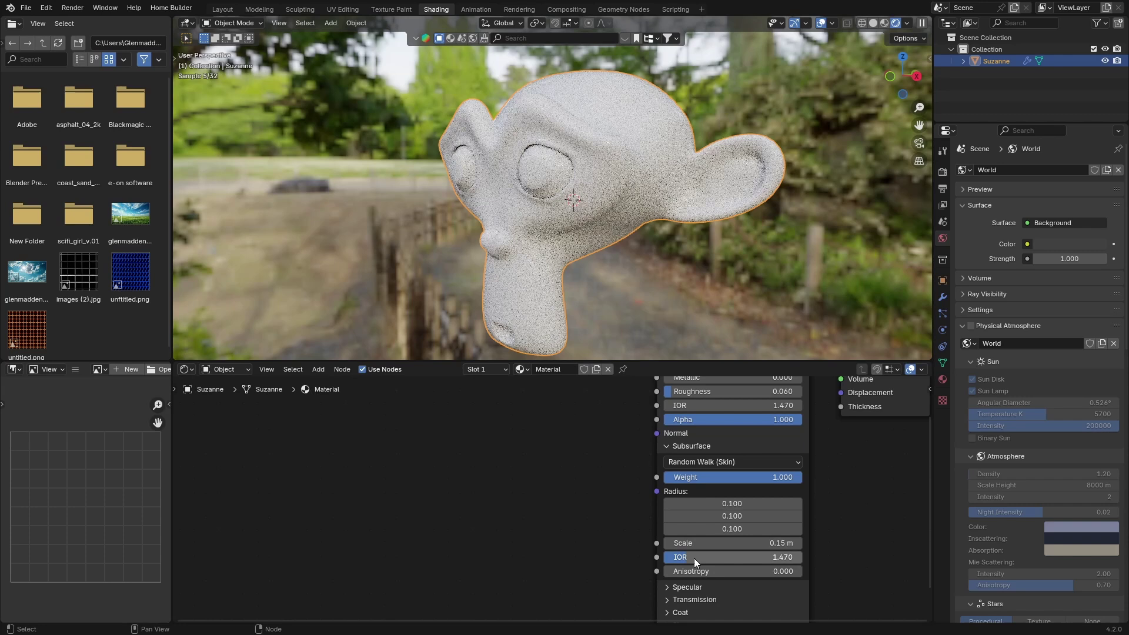
pyautogui.click(703, 569)
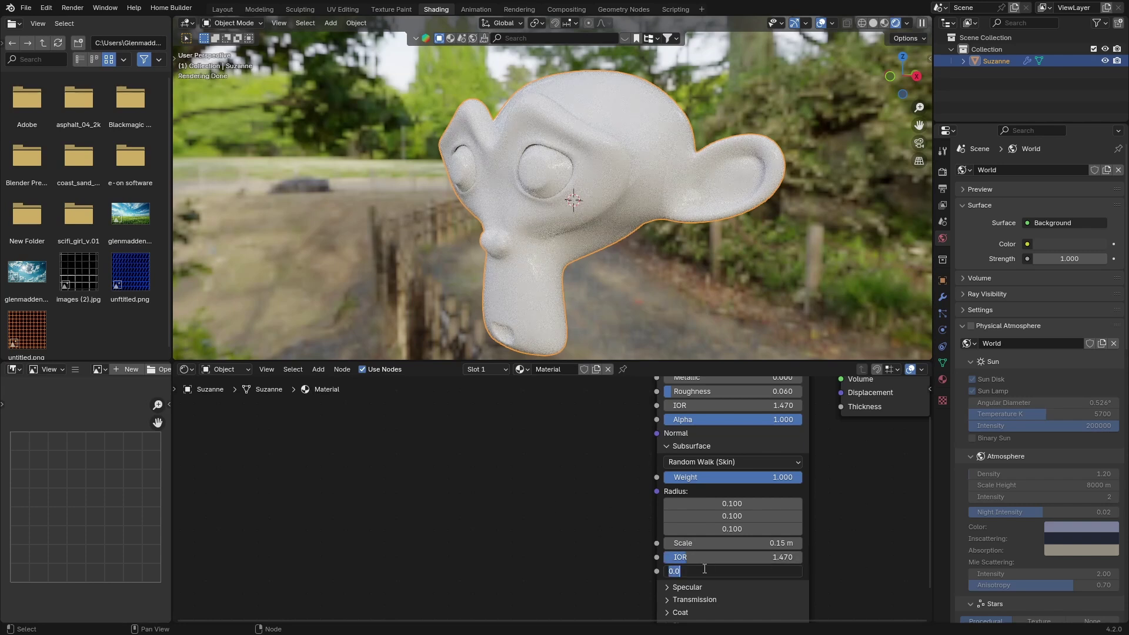
pyautogui.press('BackSpace')
pyautogui.write('0.18')
pyautogui.press('Return')
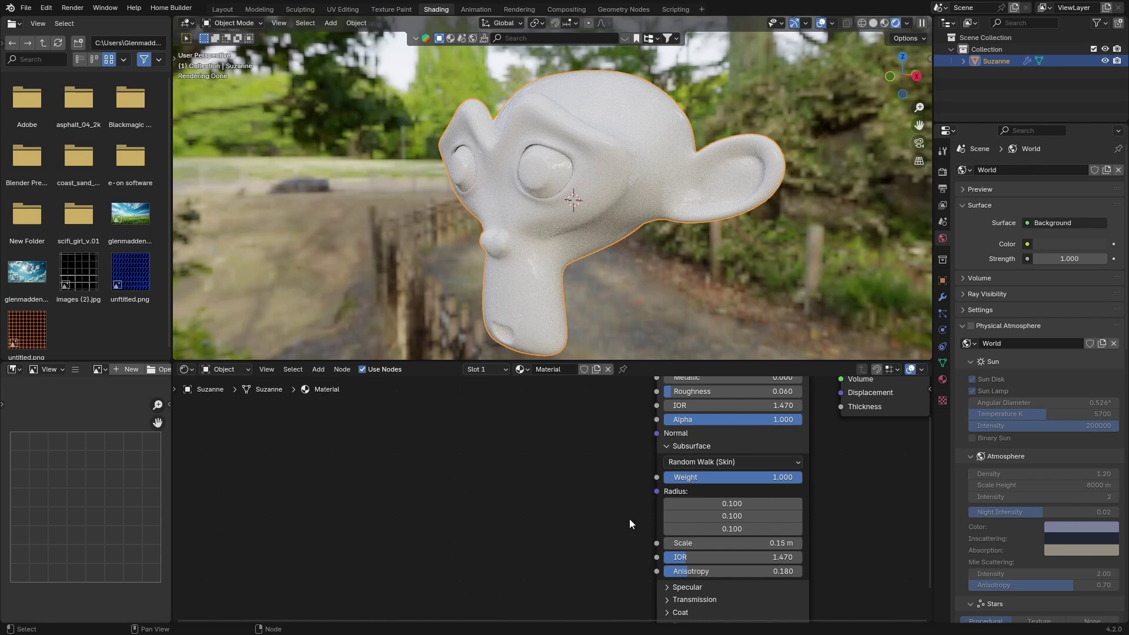
# Switch the specular distribution to GGX with IOR Level 1.0.
pyautogui.click(666, 445)
pyautogui.click(667, 459)
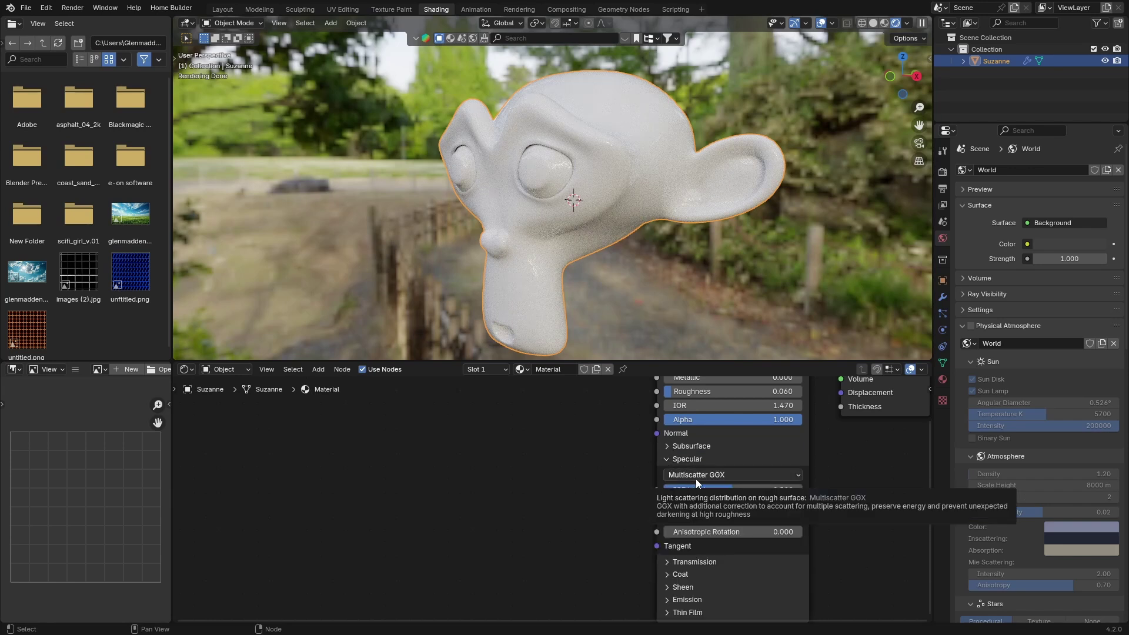
pyautogui.click(699, 477)
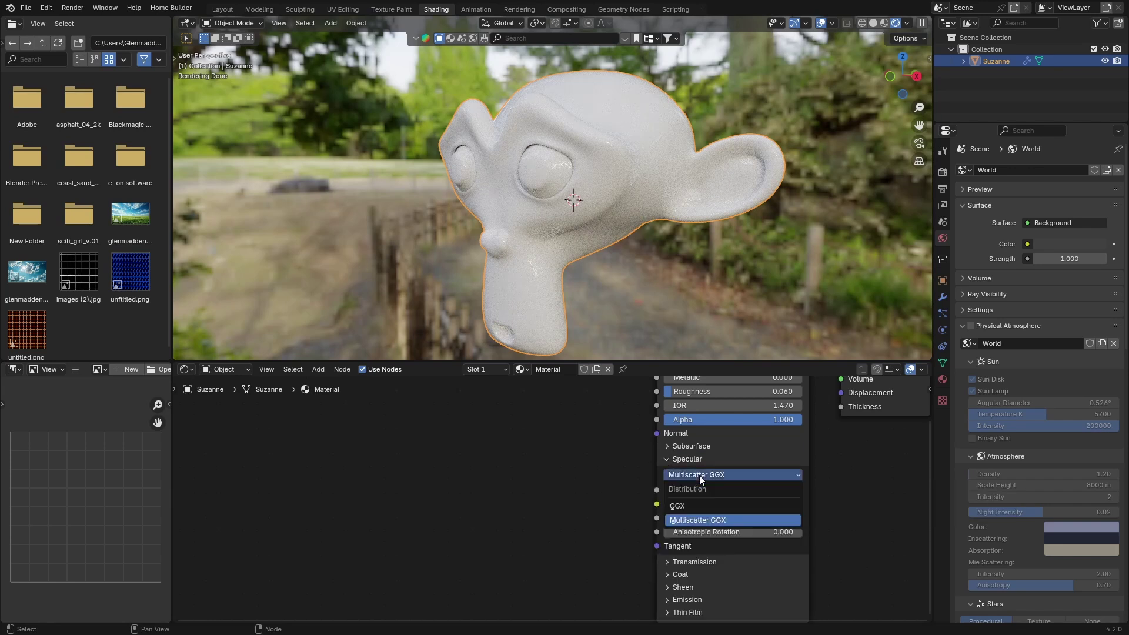
pyautogui.click(691, 503)
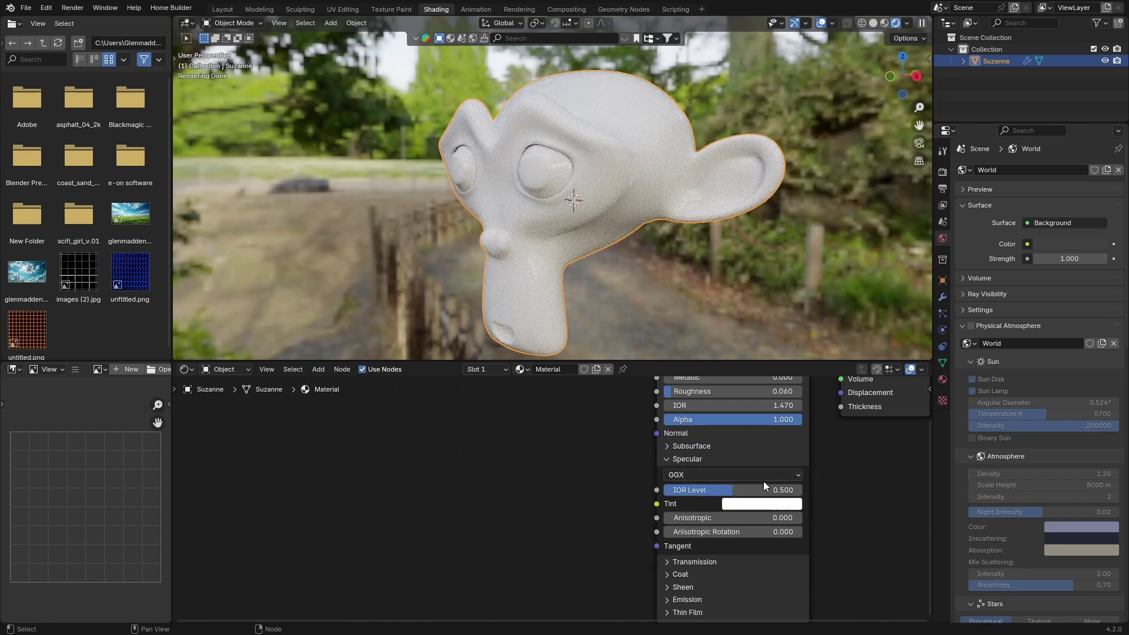
pyautogui.moveTo(714, 490); pyautogui.dragTo(791, 490)
# Give the clear coat weight about 0.22, roughness 0.06 and IOR 1.47.
pyautogui.click(667, 459)
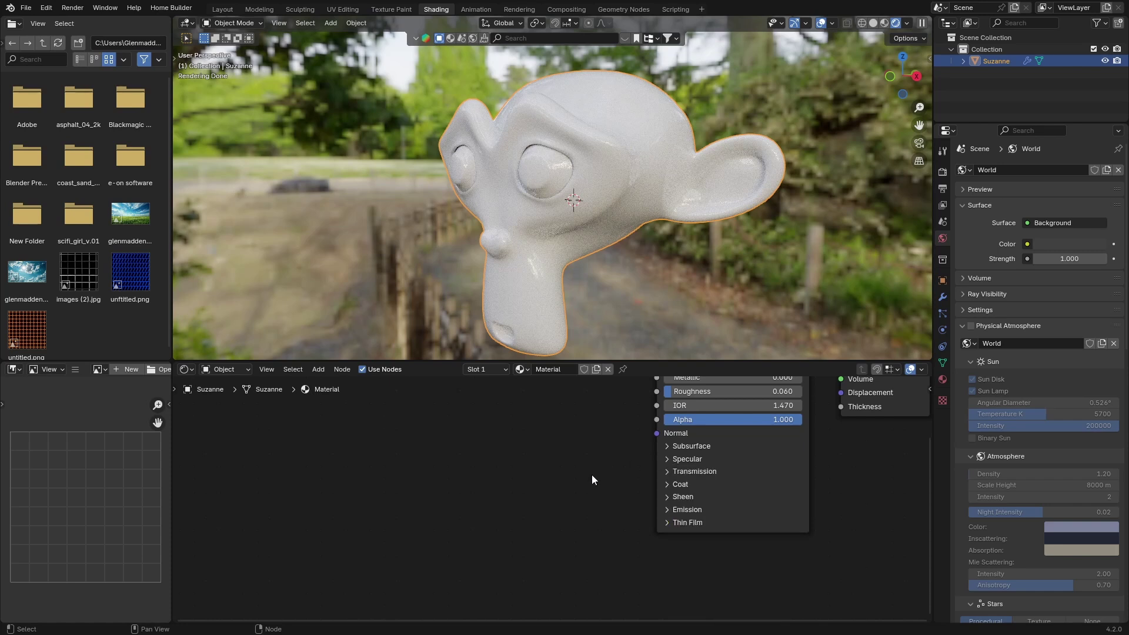
pyautogui.click(671, 484)
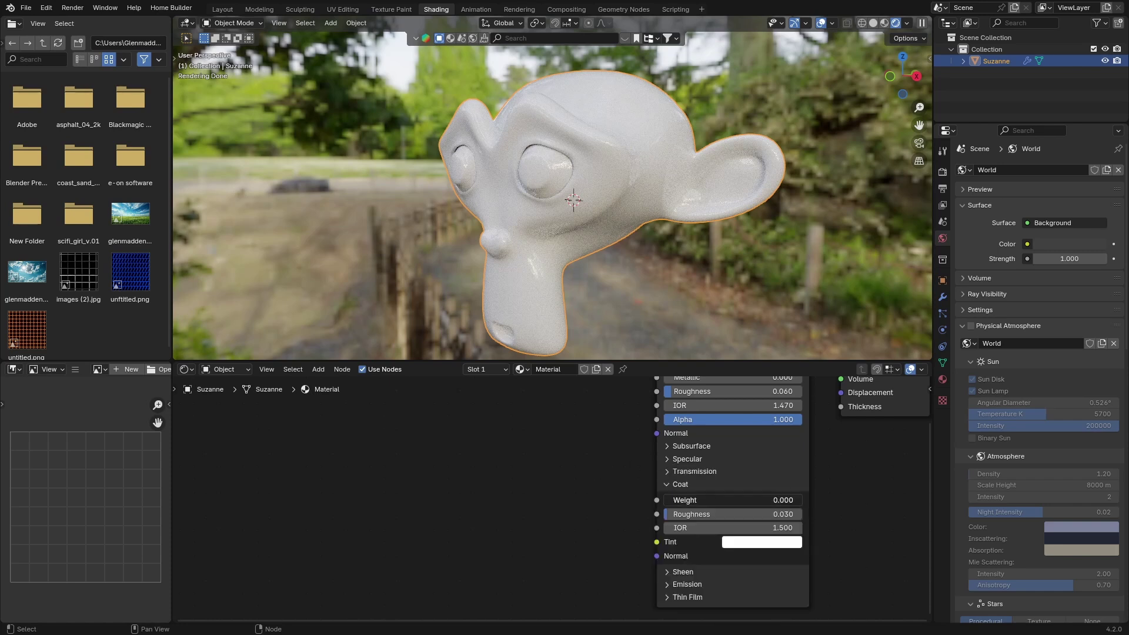
pyautogui.moveTo(732, 500); pyautogui.dragTo(762, 500)
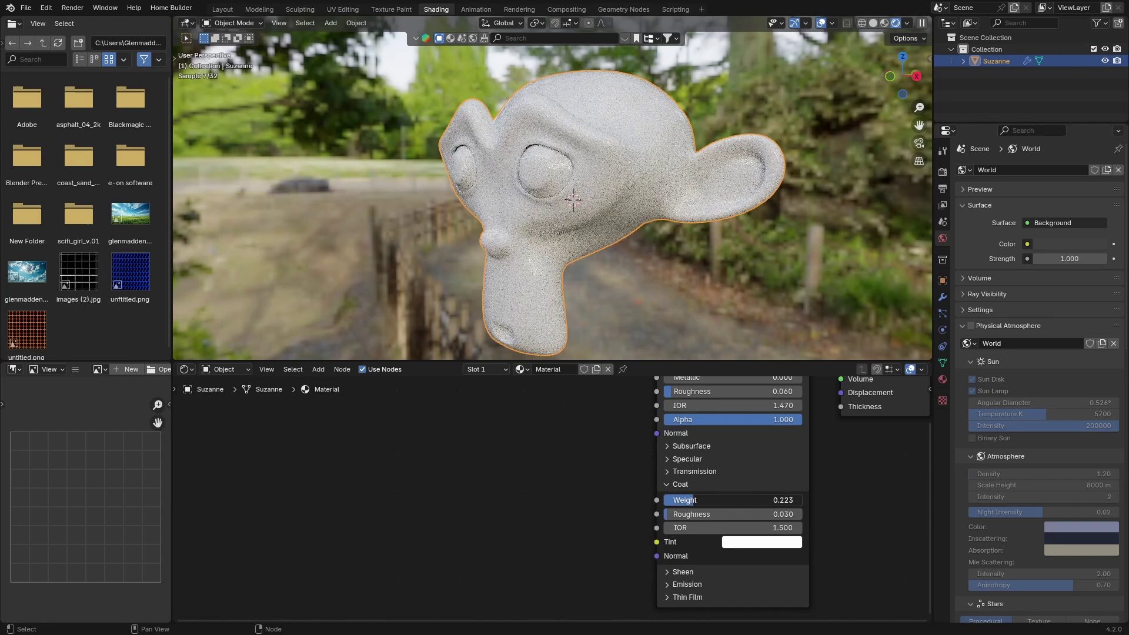
pyautogui.click(676, 515)
pyautogui.press('BackSpace')
pyautogui.write('0.')
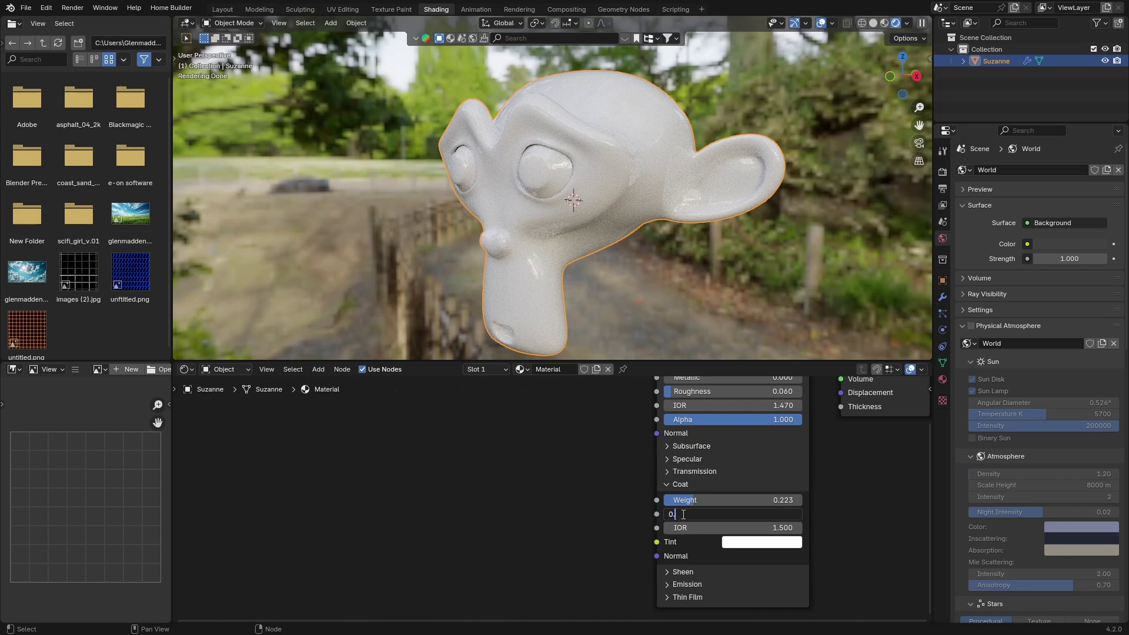
pyautogui.write('06')
pyautogui.press('Return')
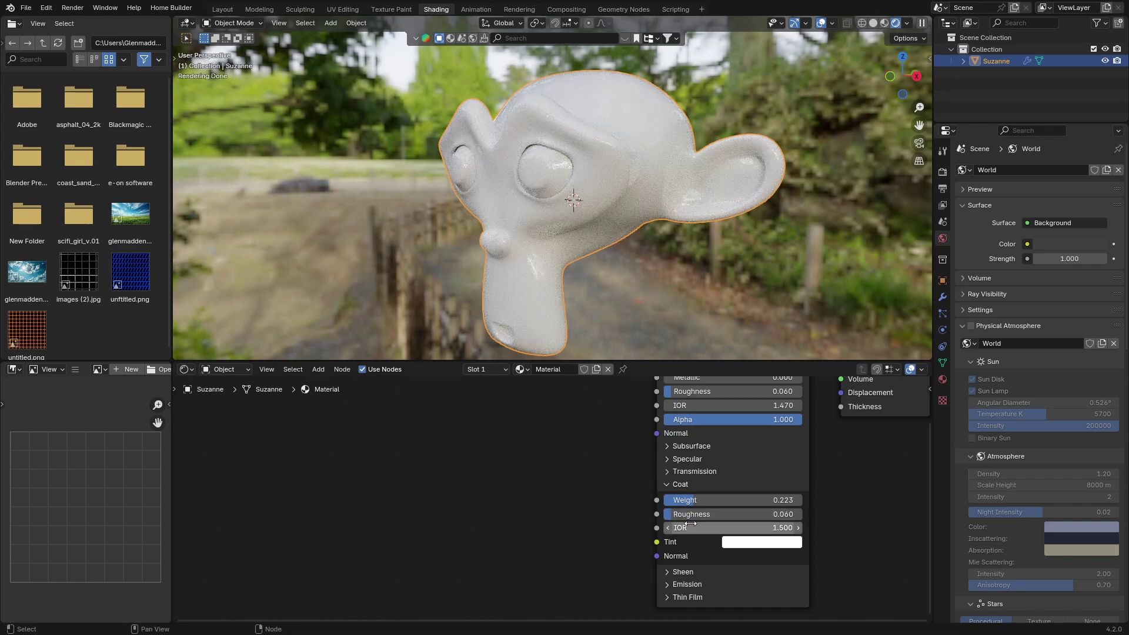
pyautogui.click(691, 527)
pyautogui.write('1.47')
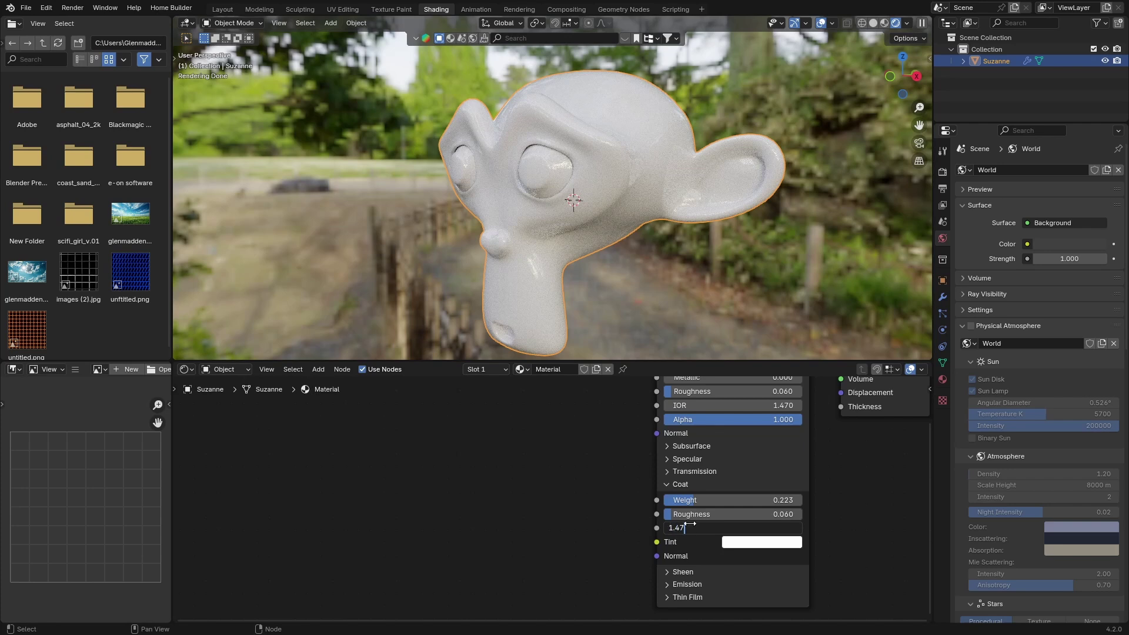
pyautogui.press('Return')
# Collapse the Coat panel and orbit around Suzanne to inspect her glossy finish.
pyautogui.moveTo(636, 560); pyautogui.dragTo(618, 538, button='middle')
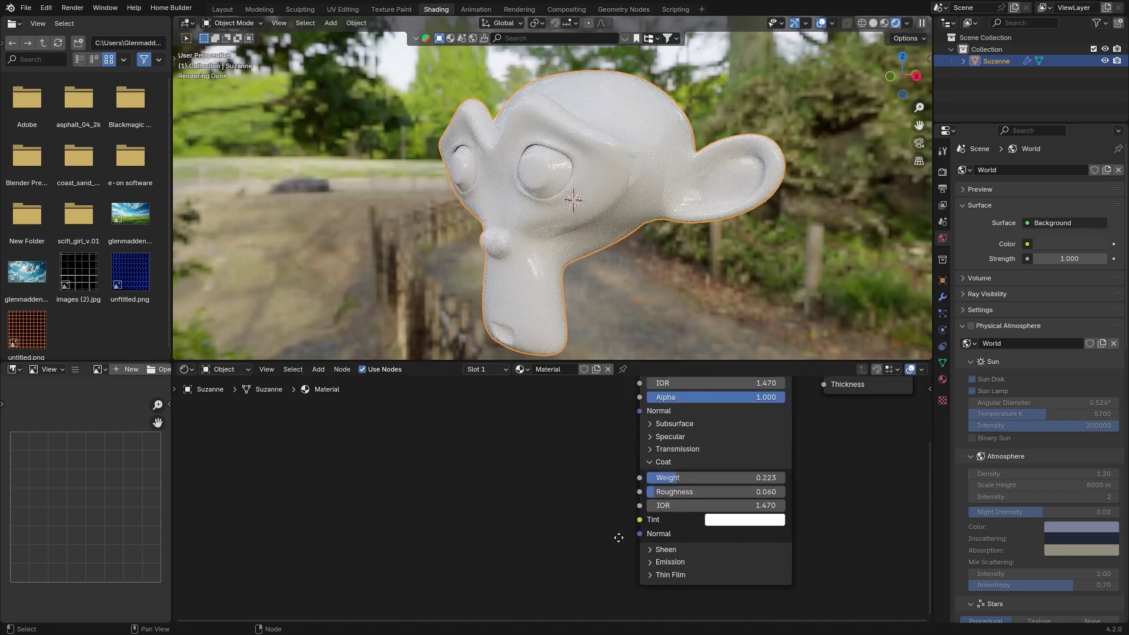
pyautogui.click(647, 463)
pyautogui.moveTo(602, 469); pyautogui.dragTo(588, 551, button='middle')
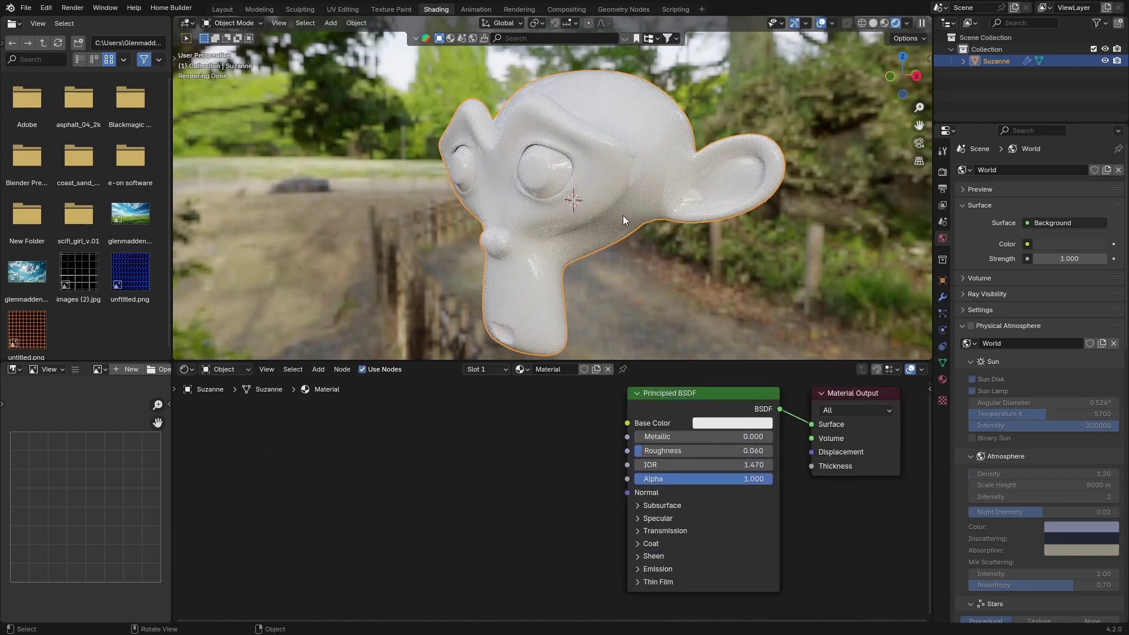
pyautogui.scroll(1, 566, 203)
pyautogui.scroll(-2, 581, 203)
pyautogui.scroll(6, 580, 204)
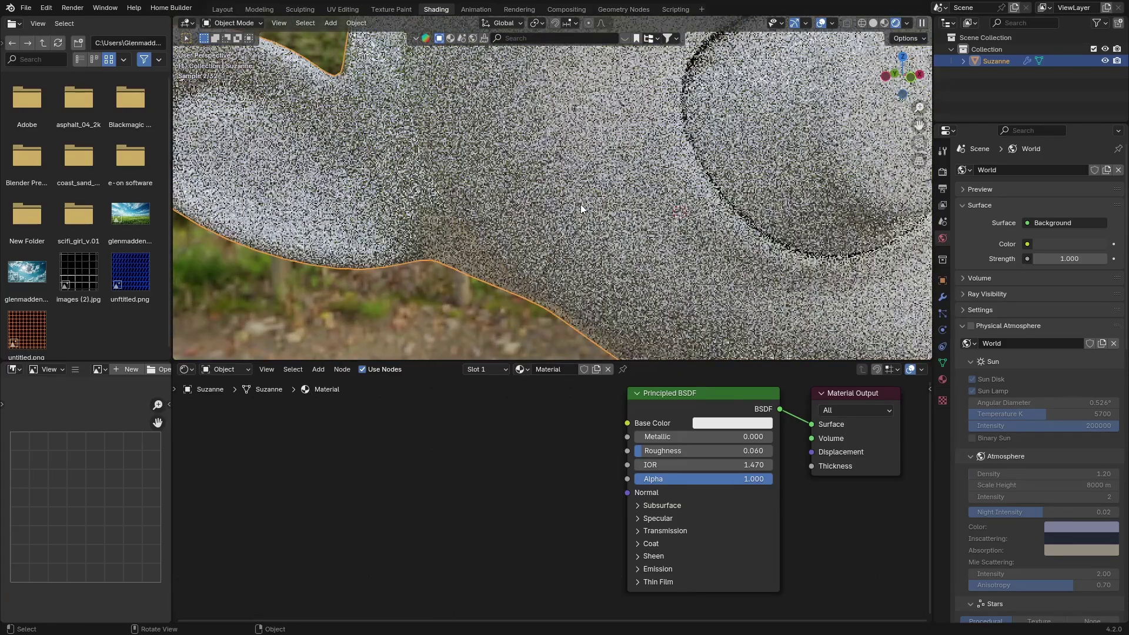
pyautogui.moveTo(605, 142)
pyautogui.mouseDown(button='middle')
pyautogui.moveTo(522, 151)
pyautogui.moveTo(601, 145)
pyautogui.moveTo(592, 152)
pyautogui.mouseUp(button='middle')
pyautogui.scroll(-4, 593, 157)
pyautogui.click(699, 286)
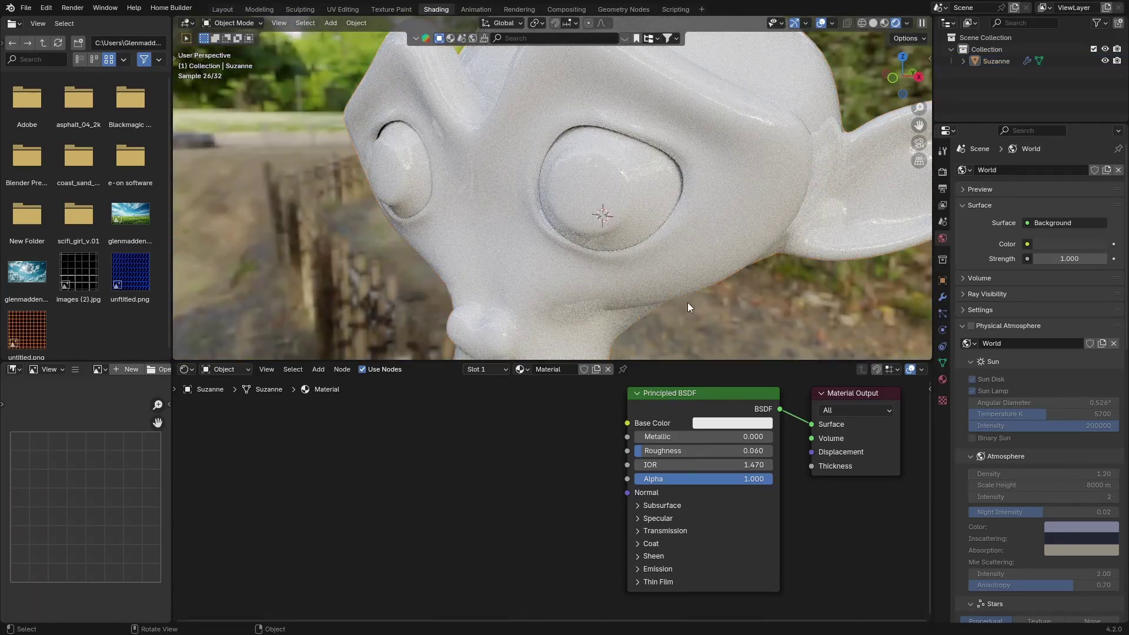
pyautogui.moveTo(530, 240); pyautogui.dragTo(572, 234, button='middle')
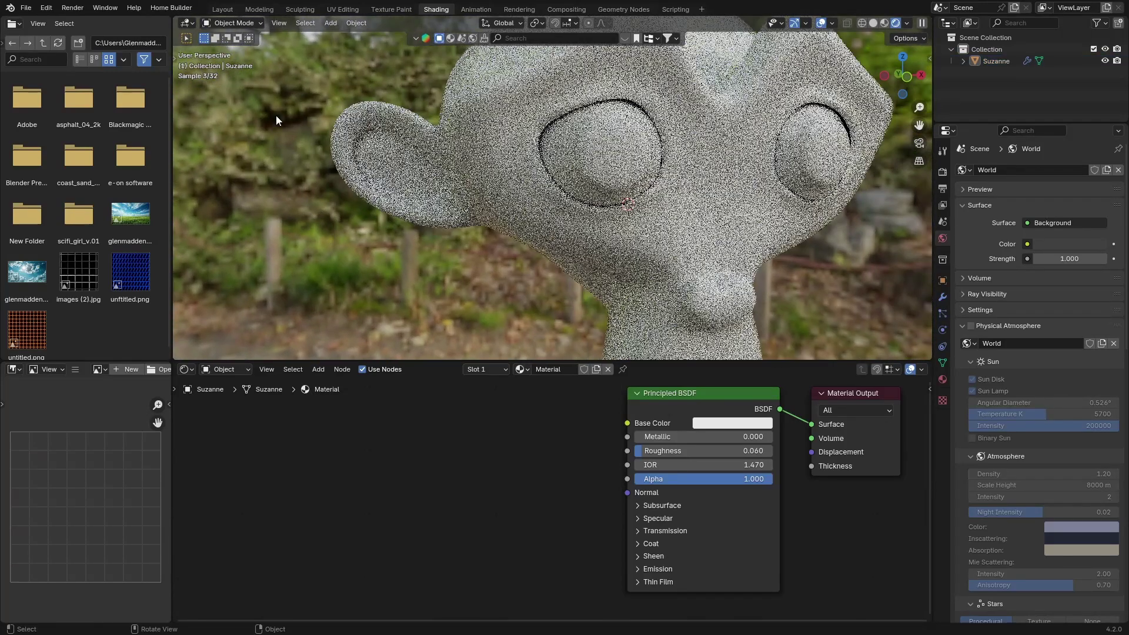
# Show the Layout workspace viewport in Rendered shading, orbited around Suzanne.
pyautogui.click(223, 9)
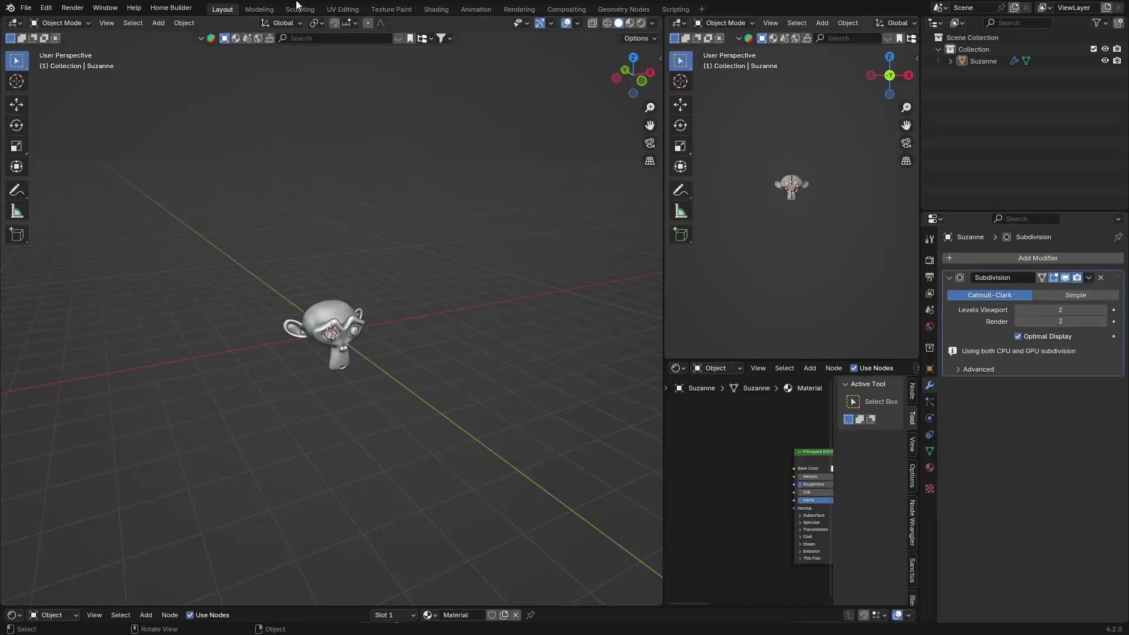
pyautogui.click(641, 23)
pyautogui.scroll(2, 324, 363)
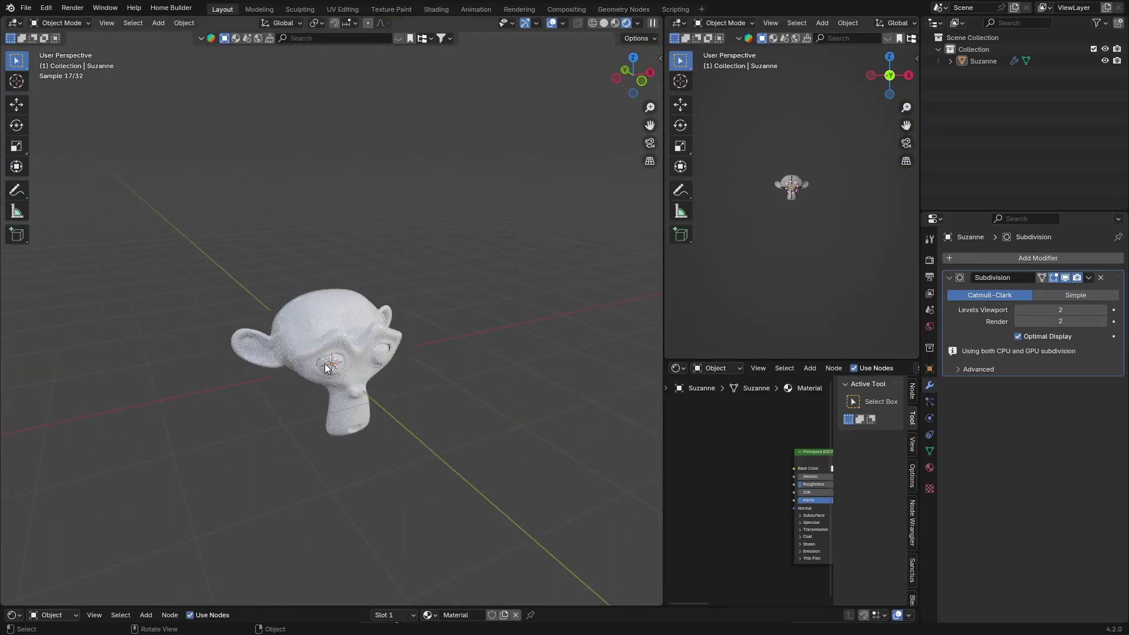
pyautogui.scroll(4, 325, 363)
pyautogui.moveTo(324, 363); pyautogui.dragTo(306, 335, button='middle')
# Zoom in on Suzanne in the rendered view and select her.
pyautogui.click(345, 292)
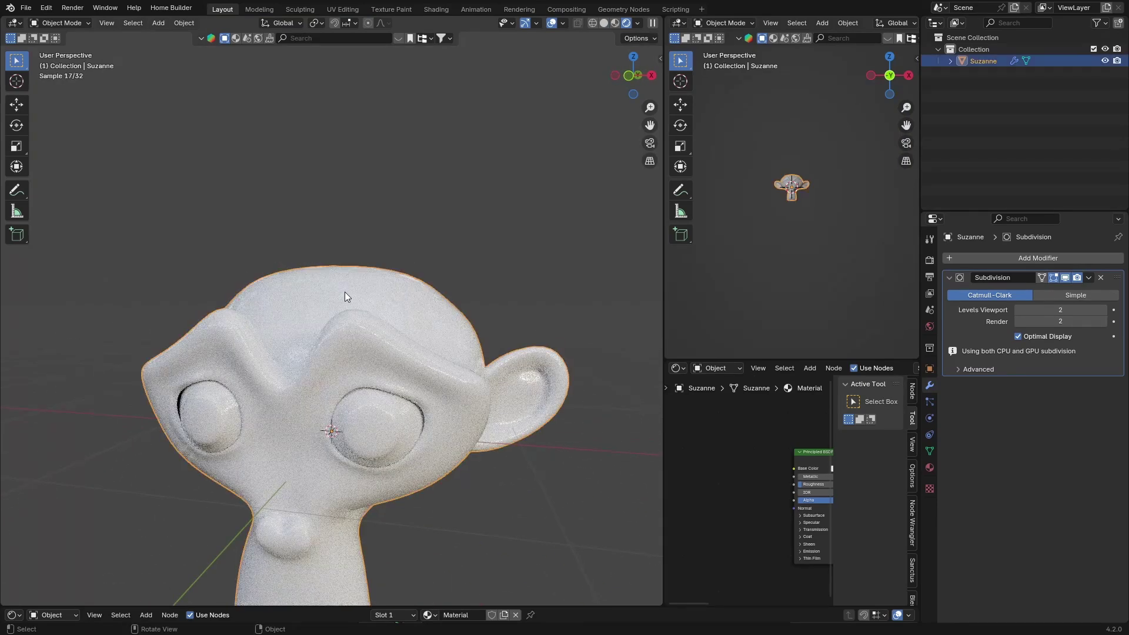
pyautogui.click(456, 223)
pyautogui.scroll(2, 376, 374)
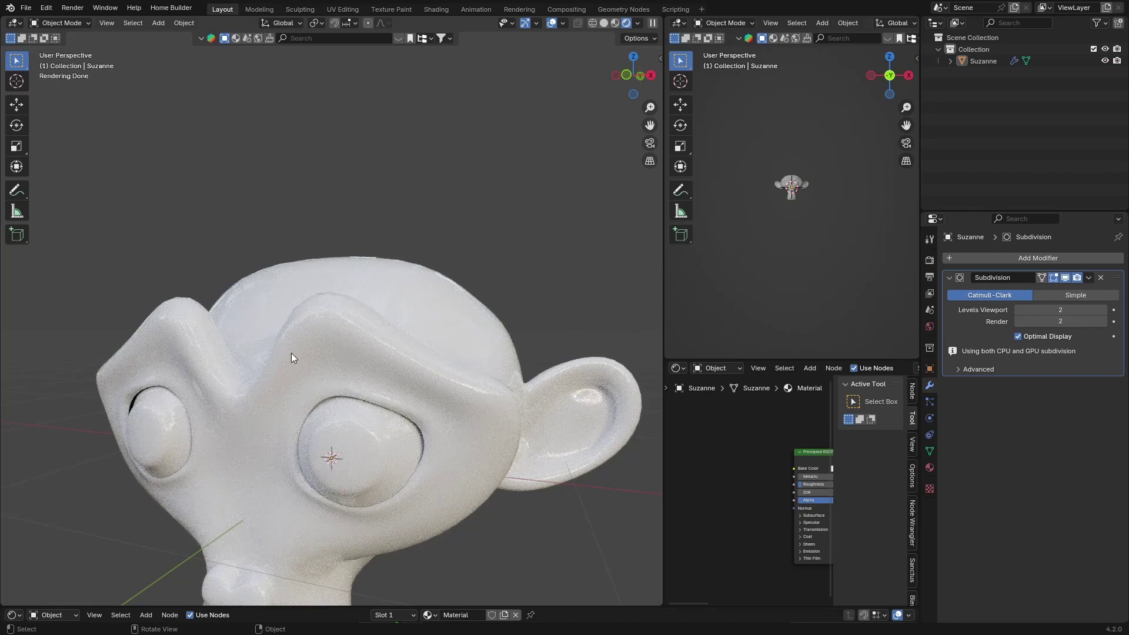
pyautogui.click(291, 302)
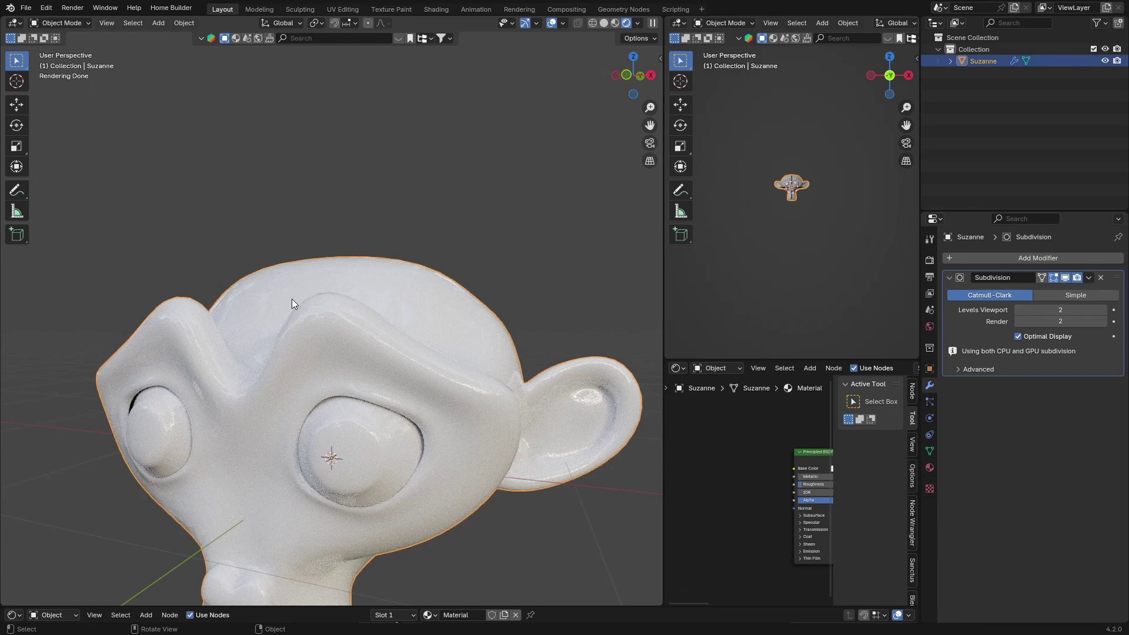
pyautogui.scroll(3, 729, 482)
# Tint Suzanne's Base Color a pale pink-lilac and view her from another angle.
pyautogui.click(770, 481)
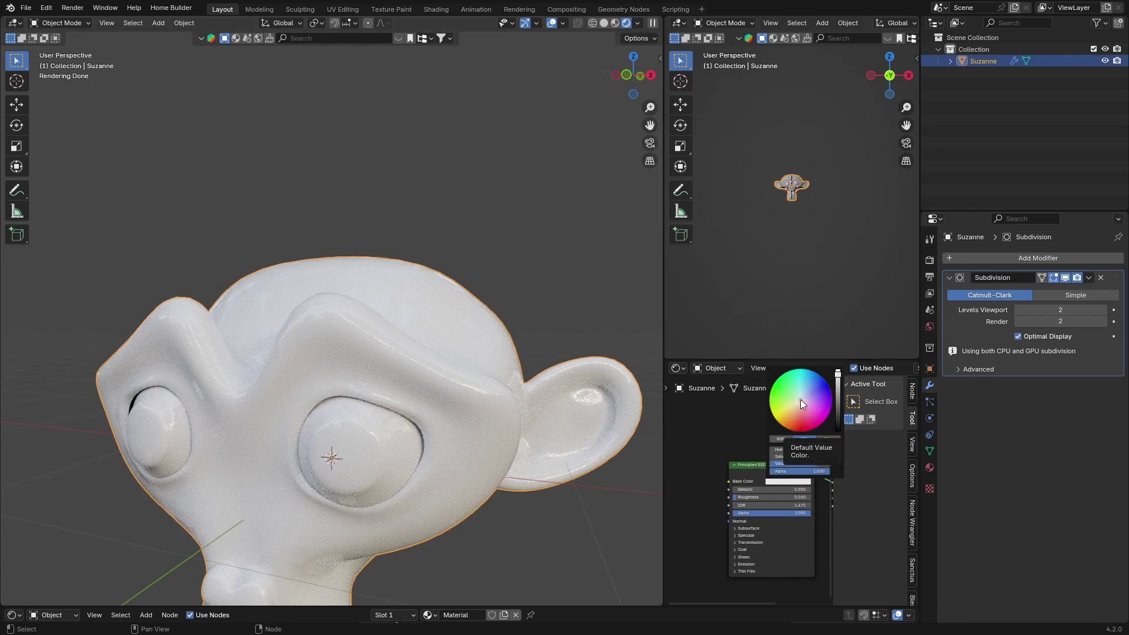
pyautogui.moveTo(799, 399)
pyautogui.mouseDown()
pyautogui.moveTo(804, 389)
pyautogui.moveTo(799, 403)
pyautogui.mouseUp()
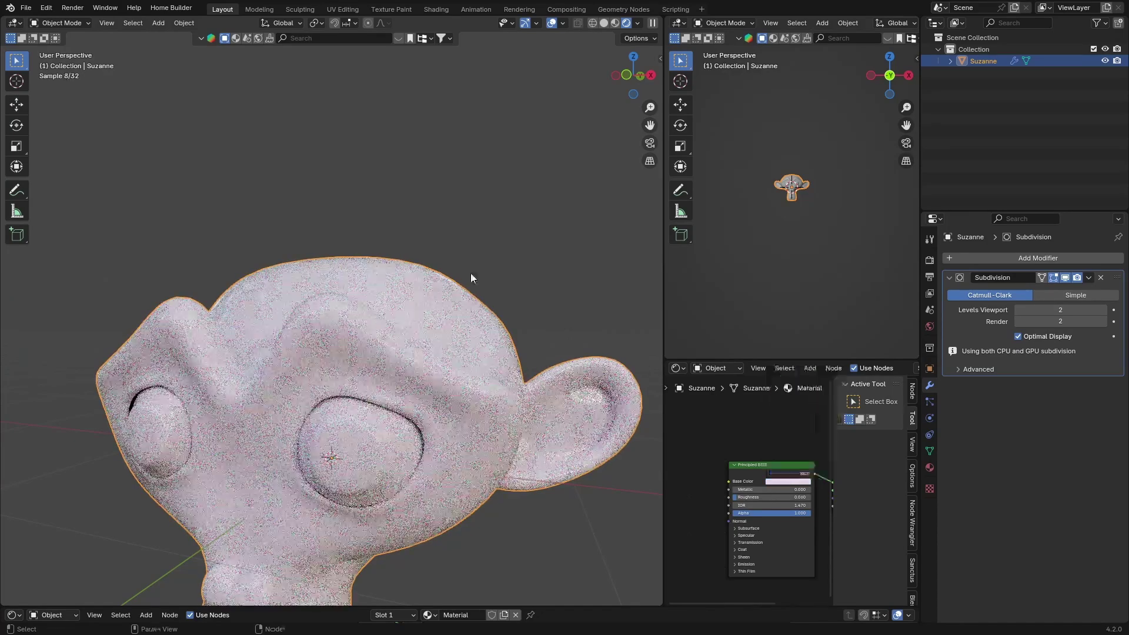
pyautogui.click(353, 207)
pyautogui.moveTo(353, 207); pyautogui.dragTo(235, 346, button='middle')
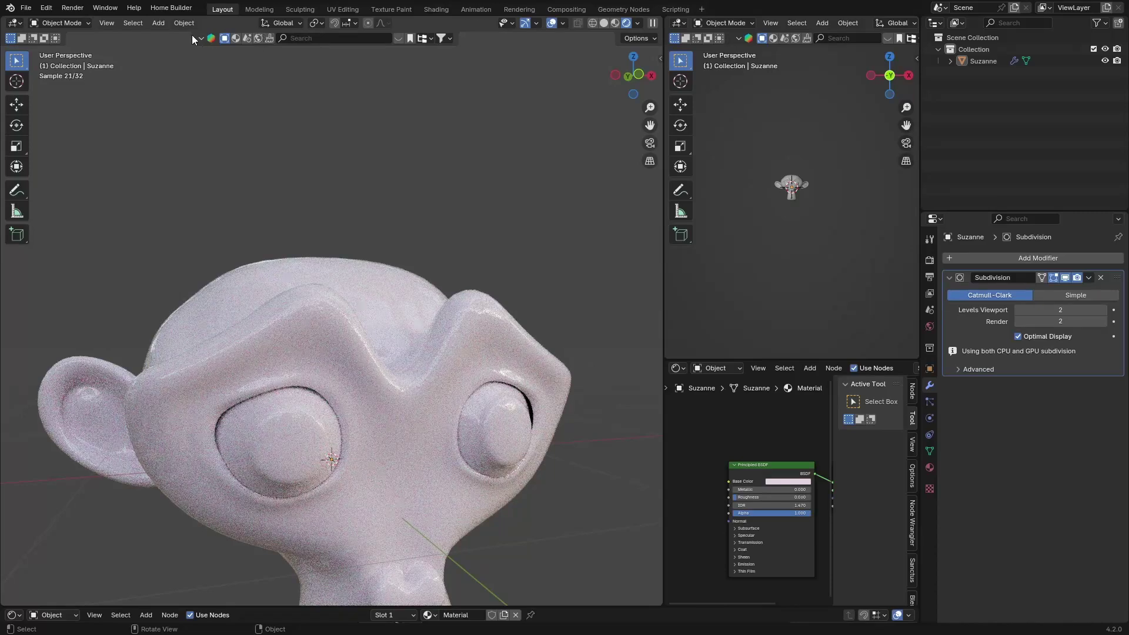